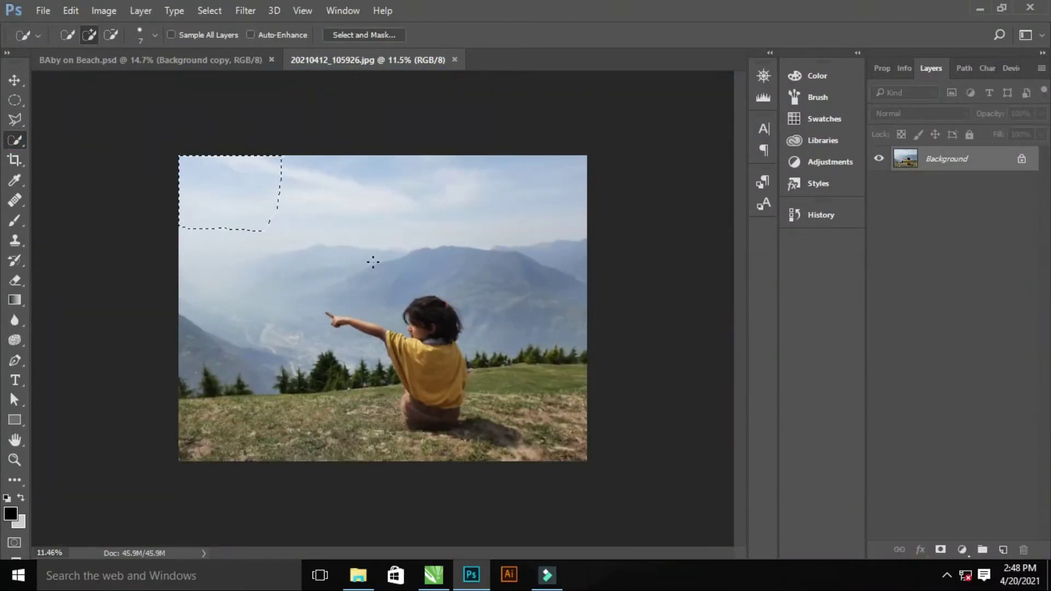
Quick-select the whole sky and tighten the selection edge around the child's hair.
{"action": "left_click_drag", "start_coordinate": [373, 262], "coordinate": [563, 244]}
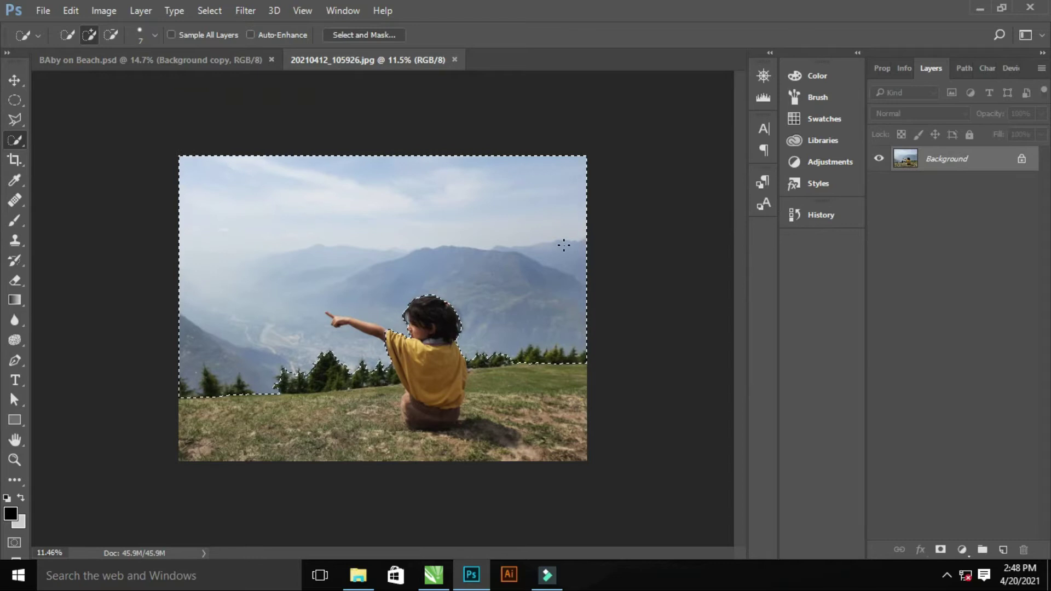
{"action": "scroll", "coordinate": [530, 417], "scroll_direction": "up", "scroll_amount": 5, "text": "alt"}
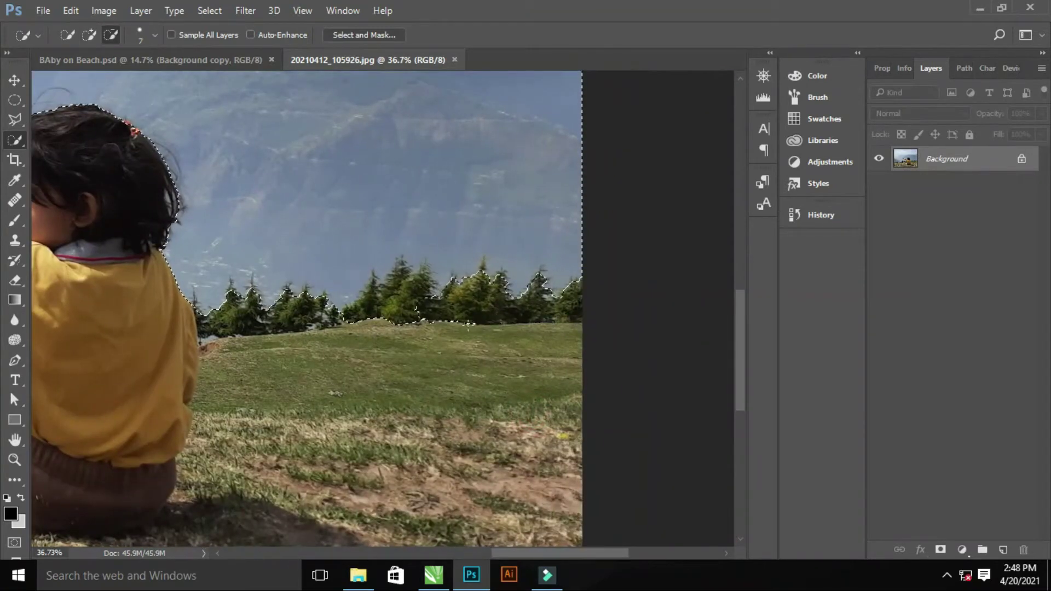
{"action": "scroll", "coordinate": [98, 169], "scroll_direction": "up", "scroll_amount": 4, "text": "alt"}
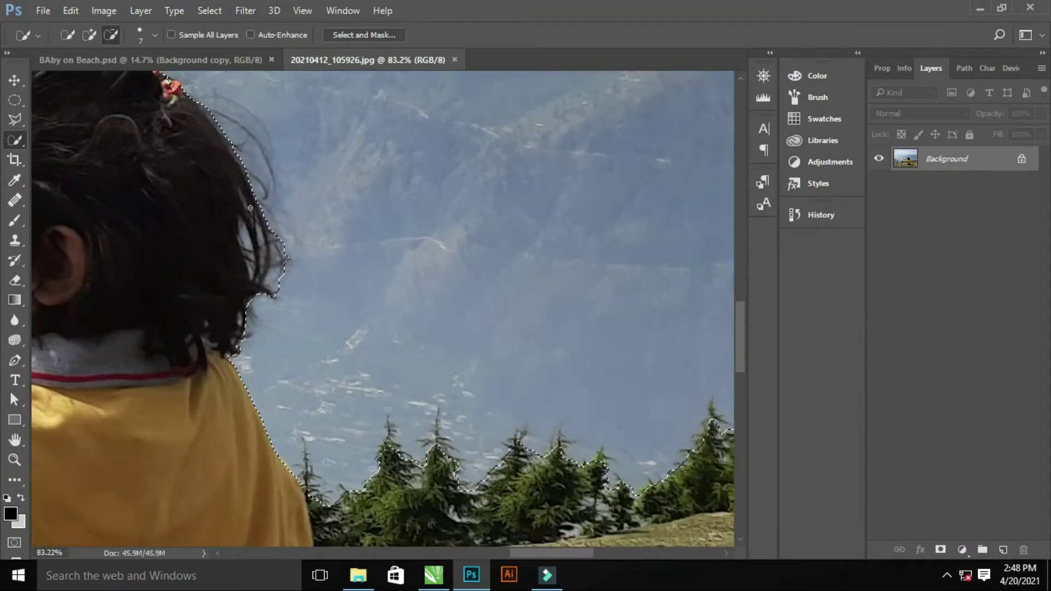
{"action": "left_click_drag", "start_coordinate": [249, 297], "coordinate": [394, 383]}
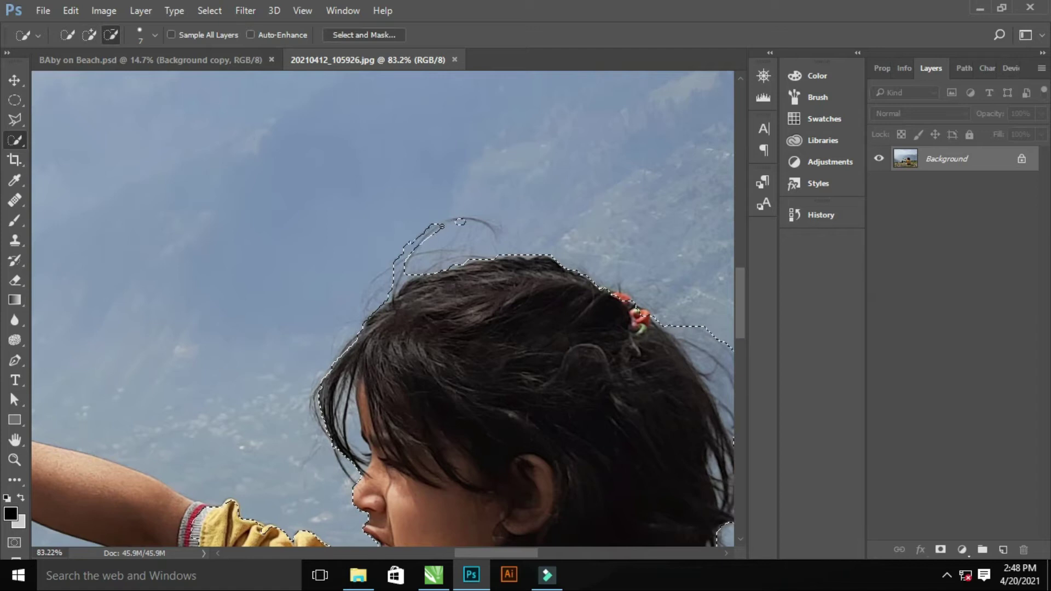
{"action": "left_click_drag", "start_coordinate": [341, 348], "coordinate": [326, 394]}
{"action": "scroll", "coordinate": [324, 450], "scroll_direction": "down", "scroll_amount": 3}
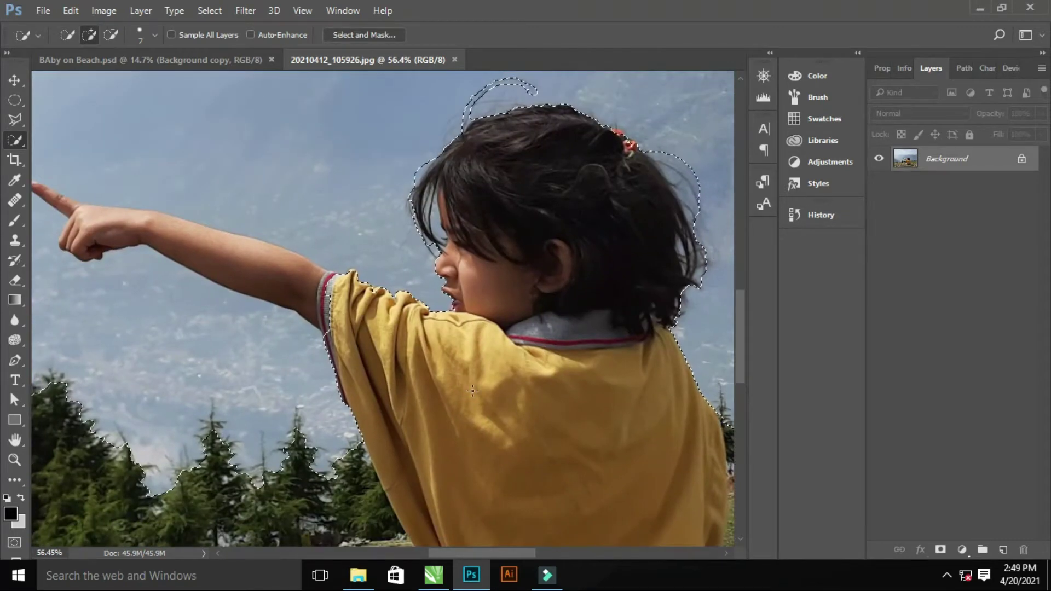
{"action": "scroll", "coordinate": [313, 359], "scroll_direction": "up", "scroll_amount": 3}
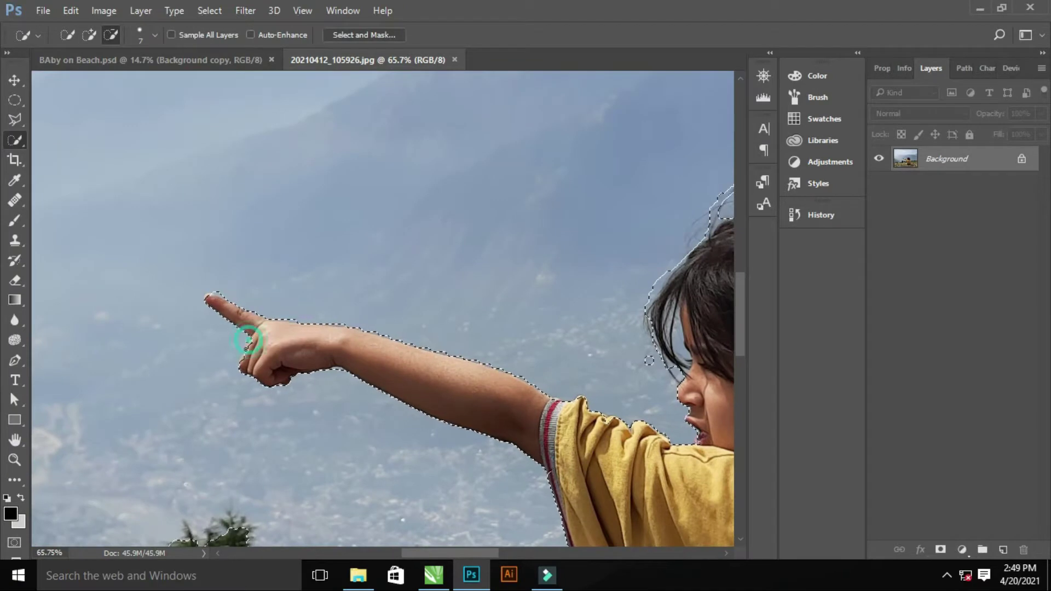
{"action": "scroll", "coordinate": [236, 340], "scroll_direction": "up", "scroll_amount": 3}
Refine the selection edge around the pointing finger, fist and left treetops.
{"action": "left_click_drag", "start_coordinate": [228, 281], "coordinate": [215, 193]}
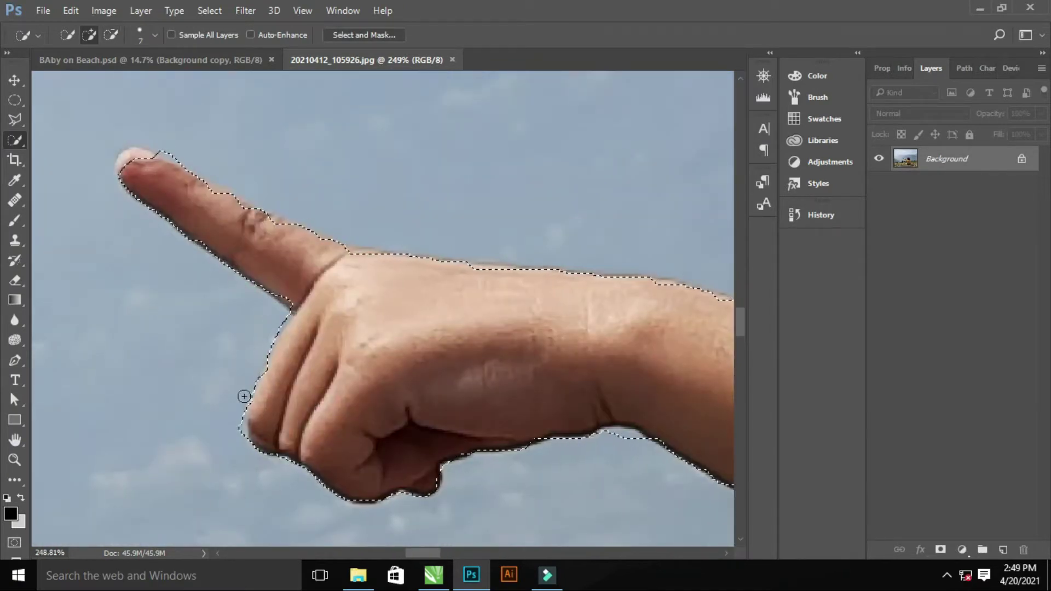
{"action": "scroll", "coordinate": [215, 194], "scroll_direction": "down", "scroll_amount": 3}
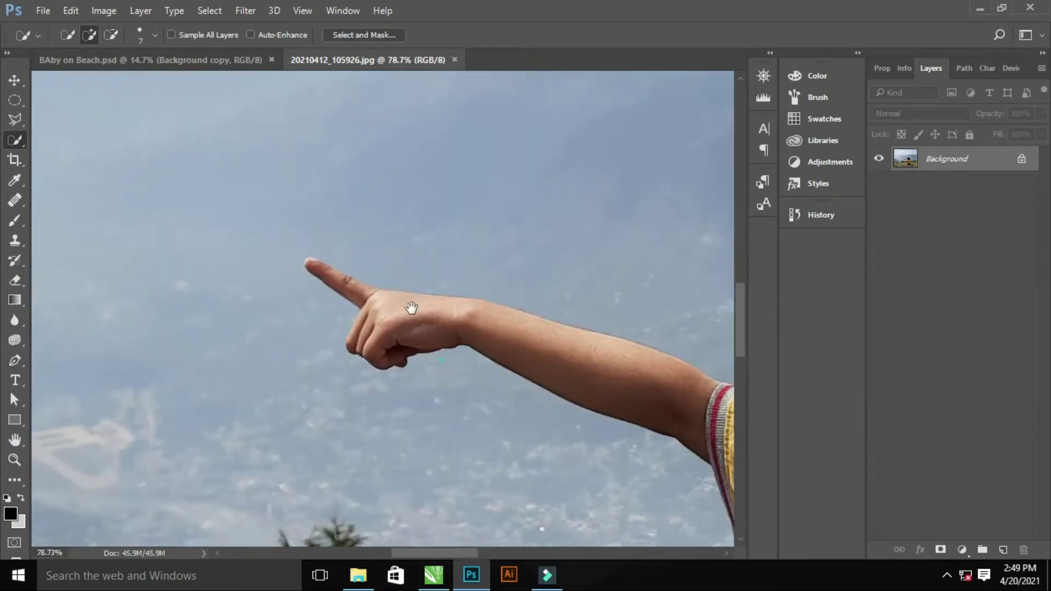
{"action": "scroll", "coordinate": [212, 438], "scroll_direction": "down", "scroll_amount": 2}
{"action": "left_click_drag", "start_coordinate": [174, 402], "coordinate": [110, 400]}
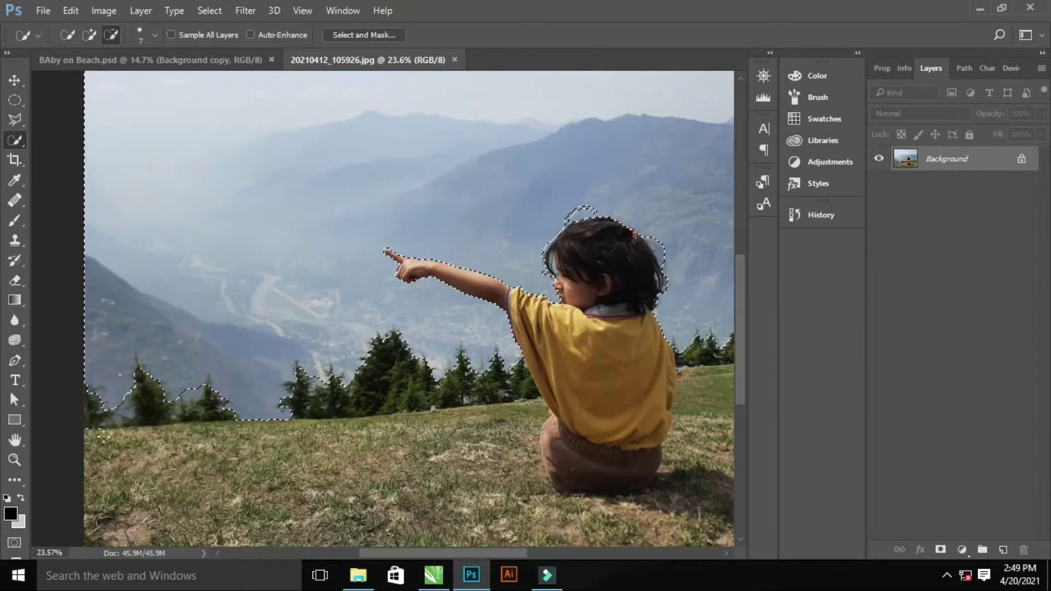
{"action": "scroll", "coordinate": [520, 430], "scroll_direction": "down", "scroll_amount": 3}
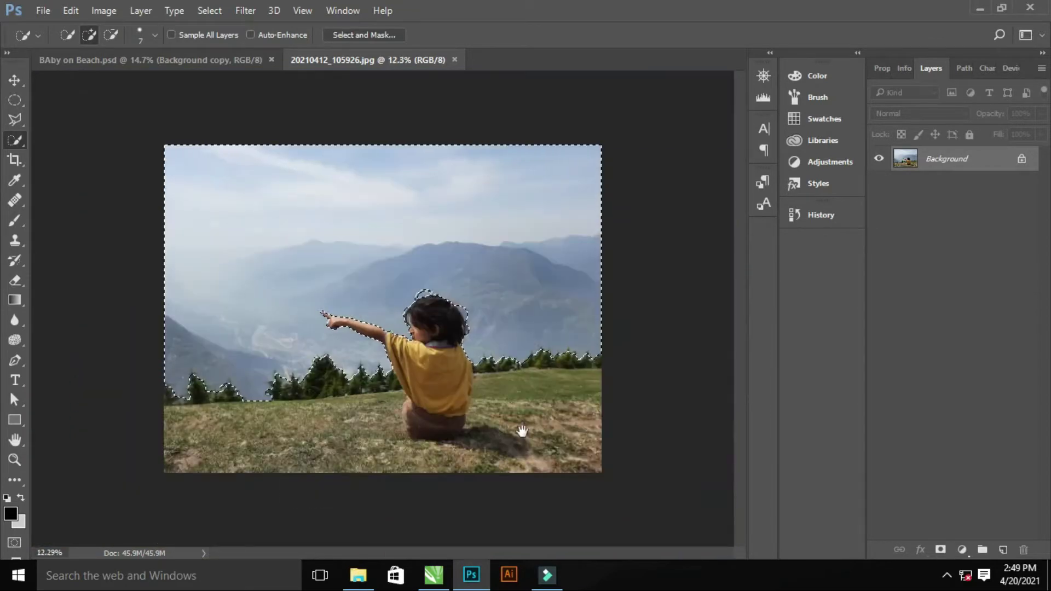
{"action": "scroll", "coordinate": [507, 425], "scroll_direction": "up", "scroll_amount": 3}
{"action": "scroll", "coordinate": [508, 473], "scroll_direction": "up", "scroll_amount": 3}
{"action": "scroll", "coordinate": [457, 359], "scroll_direction": "up", "scroll_amount": 3}
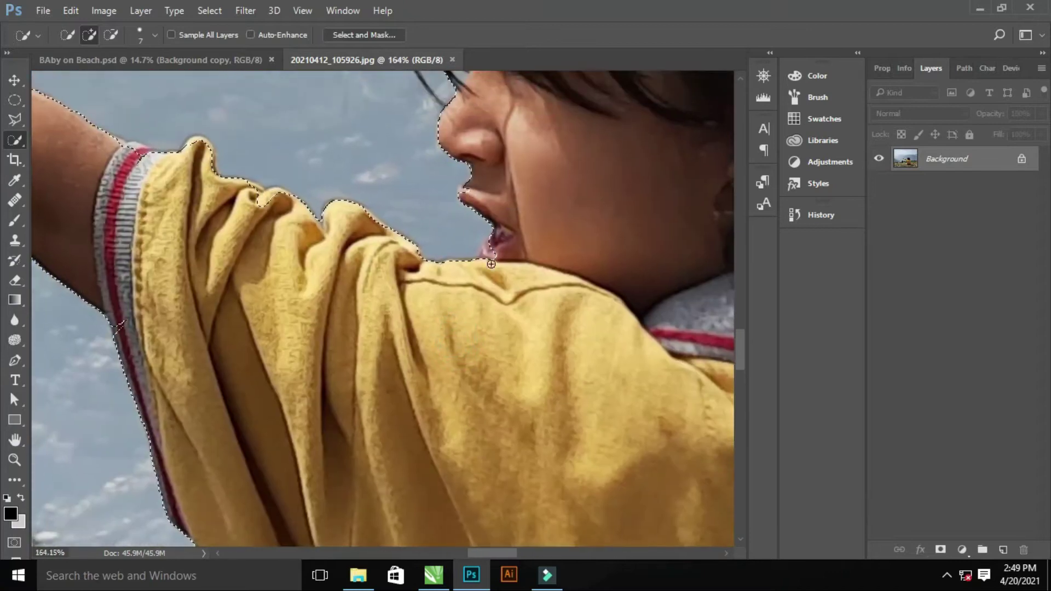
Smooth the edge along the sleeve fold, then invert the selection to the child and ground.
{"action": "left_click_drag", "start_coordinate": [258, 201], "coordinate": [191, 142]}
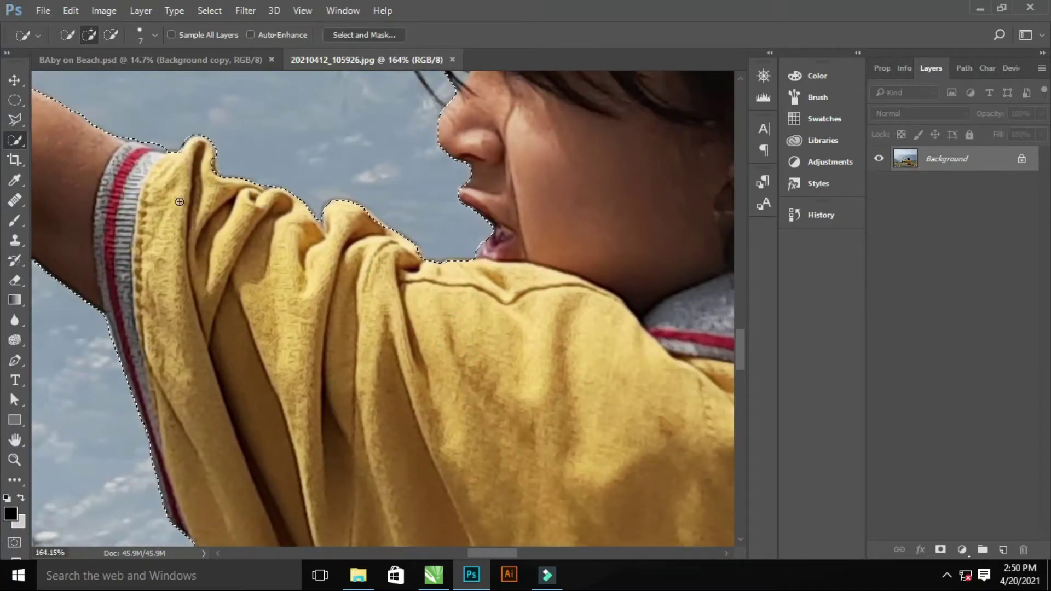
{"action": "scroll", "coordinate": [191, 143], "scroll_direction": "down", "scroll_amount": 9}
{"action": "left_click", "coordinate": [209, 10]}
{"action": "left_click", "coordinate": [219, 67]}
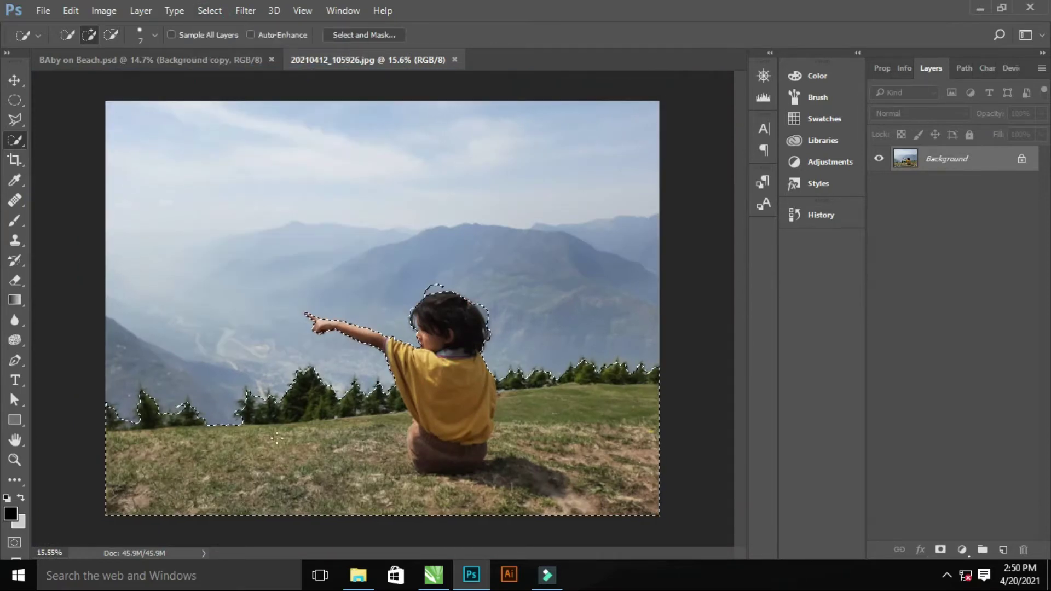
In Refine Edge, enlarge the brush and refine the hair edges and stray strand above the head.
{"action": "left_click", "coordinate": [941, 549]}
{"action": "left_click", "coordinate": [208, 11]}
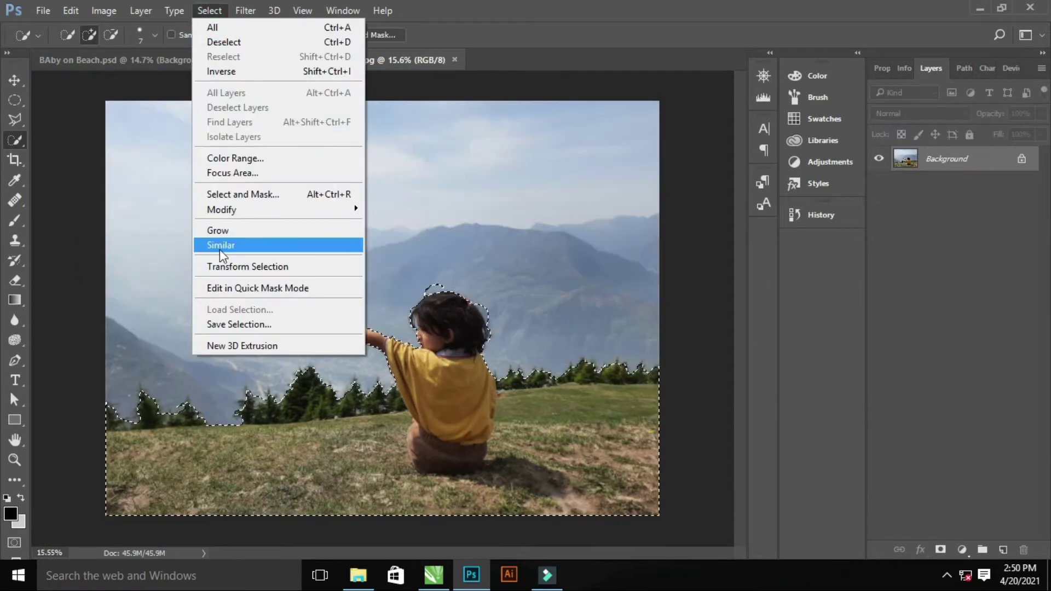
{"action": "left_click", "coordinate": [219, 248]}
{"action": "scroll", "coordinate": [507, 385], "scroll_direction": "up", "scroll_amount": 4}
{"action": "scroll", "coordinate": [508, 385], "scroll_direction": "up", "scroll_amount": 3}
{"action": "left_click", "coordinate": [152, 35]}
{"action": "left_click_drag", "start_coordinate": [504, 164], "coordinate": [570, 200]}
{"action": "left_click_drag", "start_coordinate": [271, 128], "coordinate": [314, 102]}
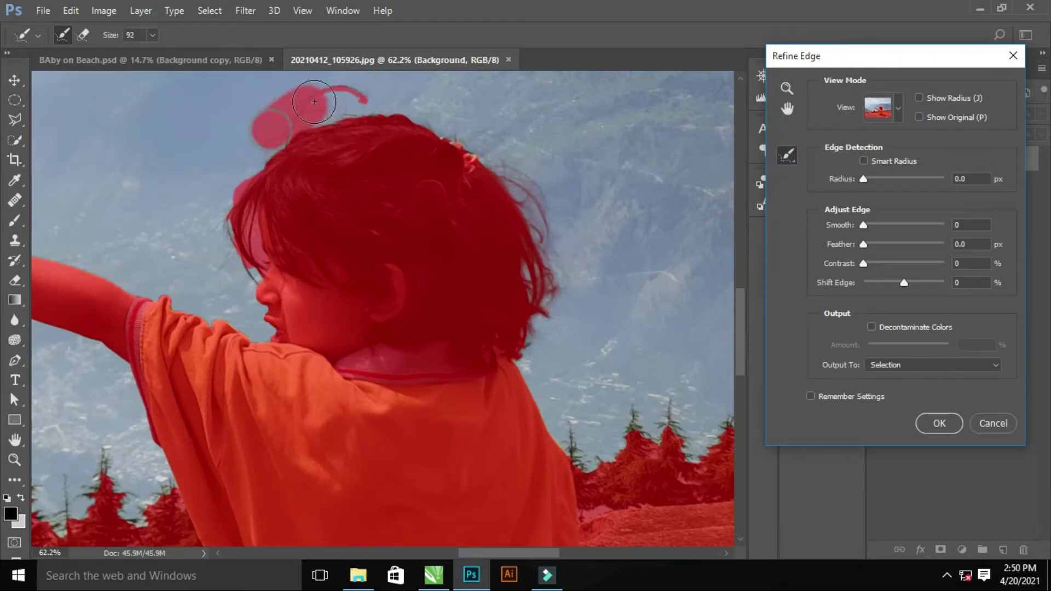
Apply Smooth 3, Feather 0.5 and Shift Edge -3, outputting to a new layer.
{"action": "scroll", "coordinate": [413, 246], "scroll_direction": "down", "scroll_amount": 2}
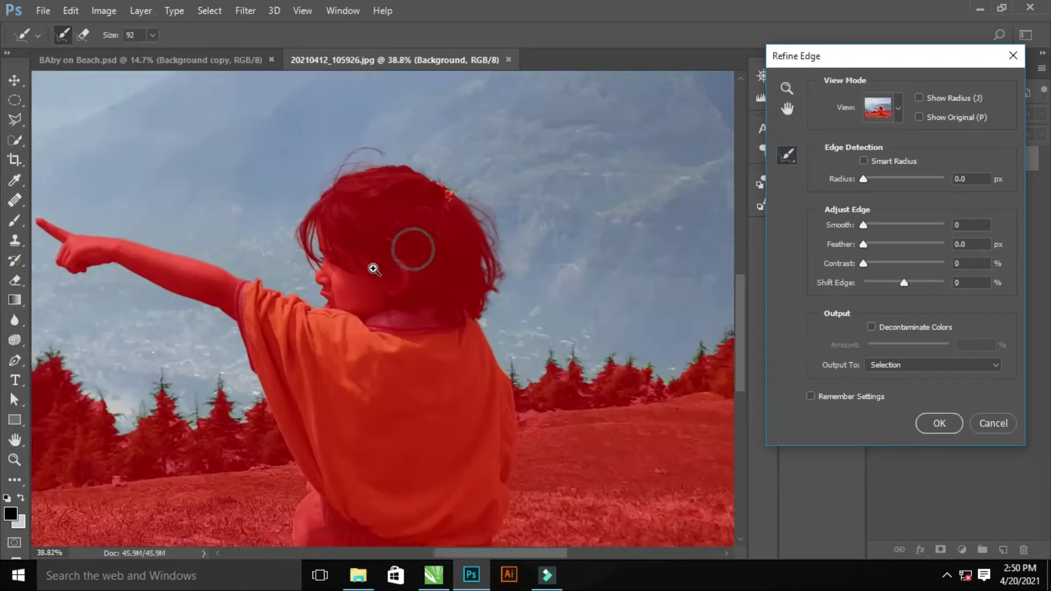
{"action": "scroll", "coordinate": [387, 305], "scroll_direction": "down", "scroll_amount": 2}
{"action": "scroll", "coordinate": [154, 275], "scroll_direction": "down", "scroll_amount": 1}
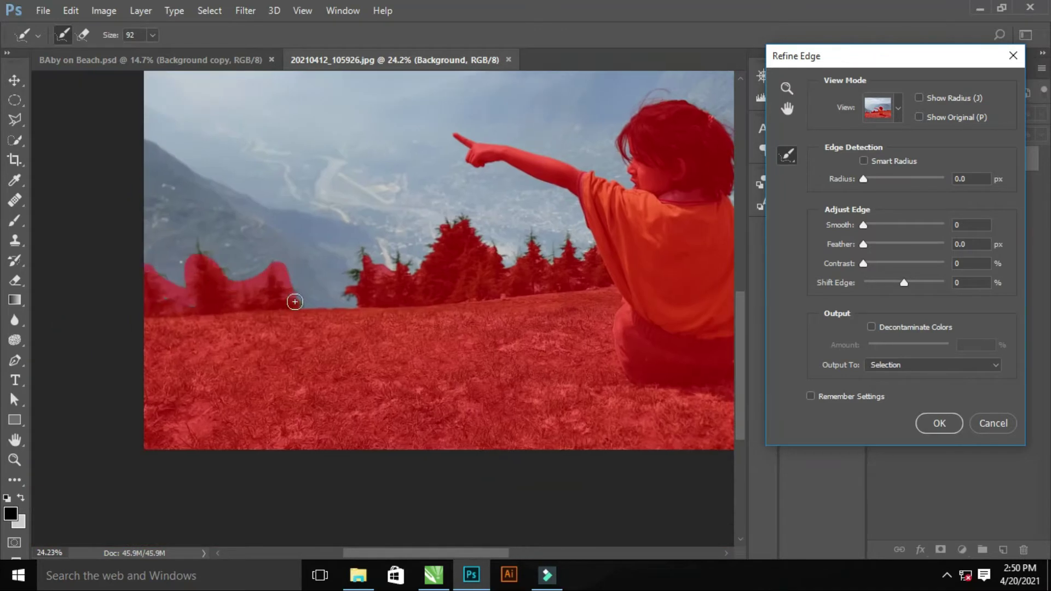
{"action": "scroll", "coordinate": [469, 301], "scroll_direction": "down", "scroll_amount": 2}
{"action": "scroll", "coordinate": [422, 317], "scroll_direction": "up", "scroll_amount": 3}
{"action": "scroll", "coordinate": [365, 294], "scroll_direction": "down", "scroll_amount": 3}
{"action": "type", "text": "3"}
{"action": "key", "text": "Tab"}
{"action": "type", "text": ".5"}
{"action": "key", "text": "Tab"}
{"action": "key", "text": "Tab"}
{"action": "type", "text": "-3"}
{"action": "left_click", "coordinate": [876, 396]}
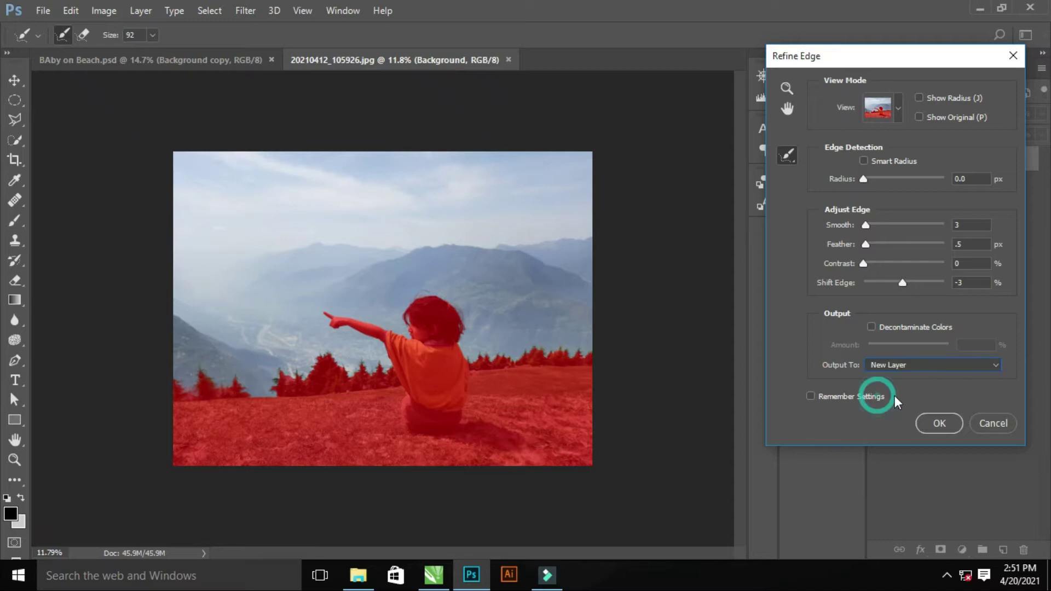
{"action": "left_click", "coordinate": [940, 423]}
{"action": "scroll", "coordinate": [539, 413], "scroll_direction": "up", "scroll_amount": 1}
Bring the old-fort photo into the composite, flipped horizontally and enlarged to fill the top.
{"action": "scroll", "coordinate": [539, 414], "scroll_direction": "down", "scroll_amount": 1}
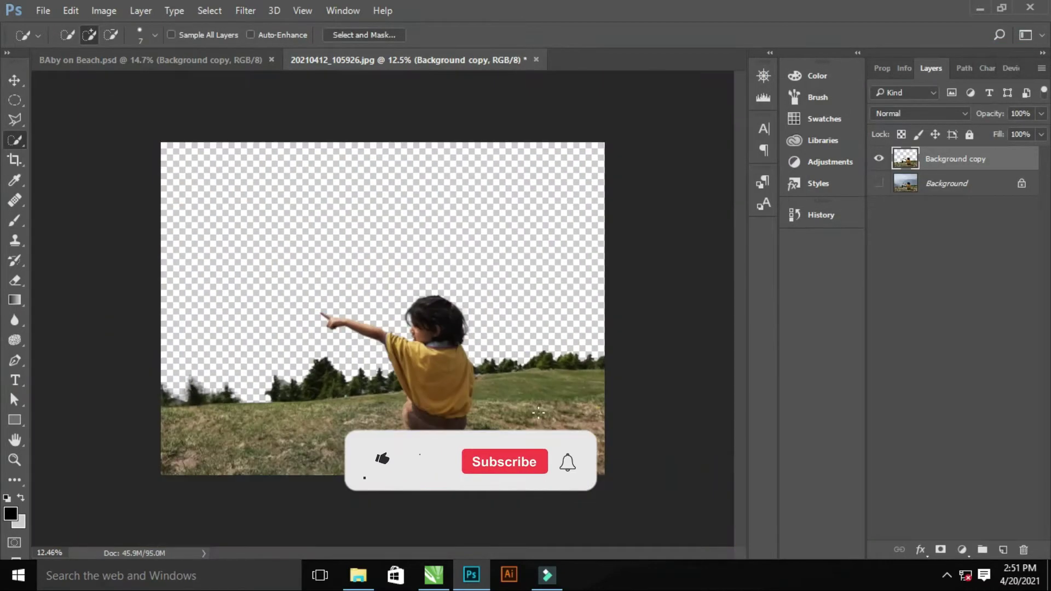
{"action": "key", "text": "alt+Tab"}
{"action": "scroll", "coordinate": [902, 369], "scroll_direction": "down", "scroll_amount": 5}
{"action": "scroll", "coordinate": [902, 369], "scroll_direction": "down", "scroll_amount": 5}
{"action": "scroll", "coordinate": [902, 369], "scroll_direction": "down", "scroll_amount": 2}
{"action": "mouse_move", "coordinate": [907, 258]}
{"action": "left_mouse_down"}
{"action": "mouse_move", "coordinate": [372, 306]}
{"action": "mouse_move", "coordinate": [519, 400]}
{"action": "mouse_move", "coordinate": [643, 456]}
{"action": "left_mouse_up"}
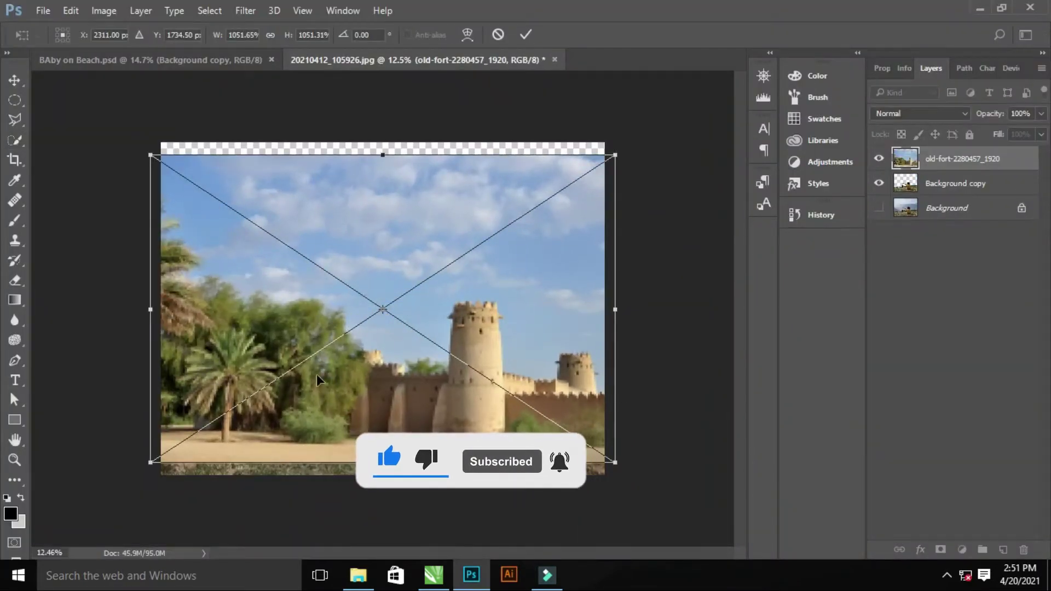
{"action": "right_click", "coordinate": [315, 131]}
{"action": "left_click", "coordinate": [370, 347]}
{"action": "mouse_move", "coordinate": [370, 348]}
{"action": "left_mouse_down"}
{"action": "mouse_move", "coordinate": [379, 225]}
{"action": "mouse_move", "coordinate": [407, 267]}
{"action": "left_mouse_up"}
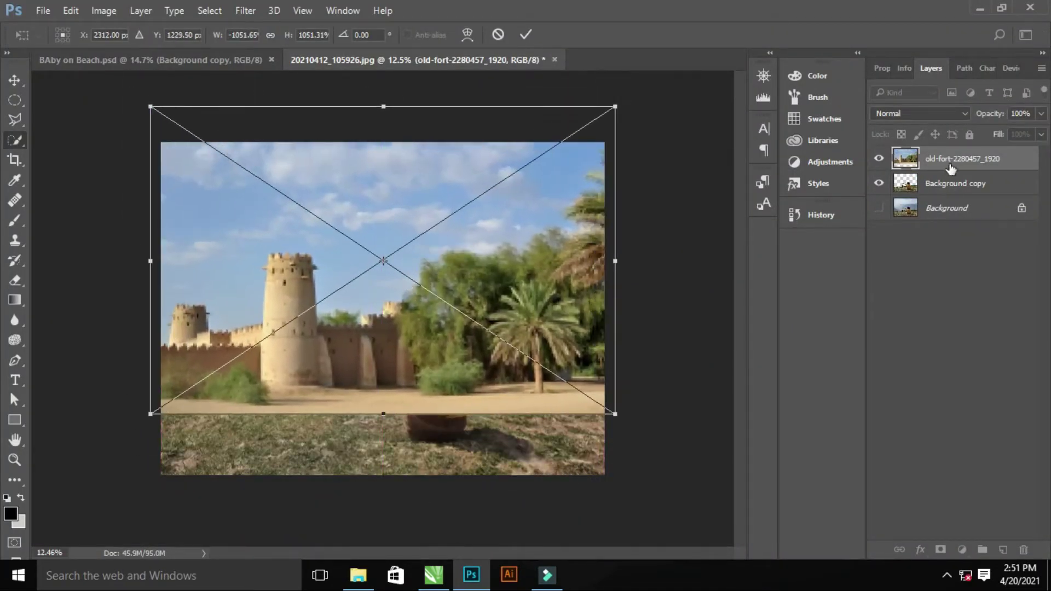
Move the fort layer below Background copy and reposition it so a tower sits left of the child.
{"action": "left_click_drag", "start_coordinate": [950, 169], "coordinate": [959, 196]}
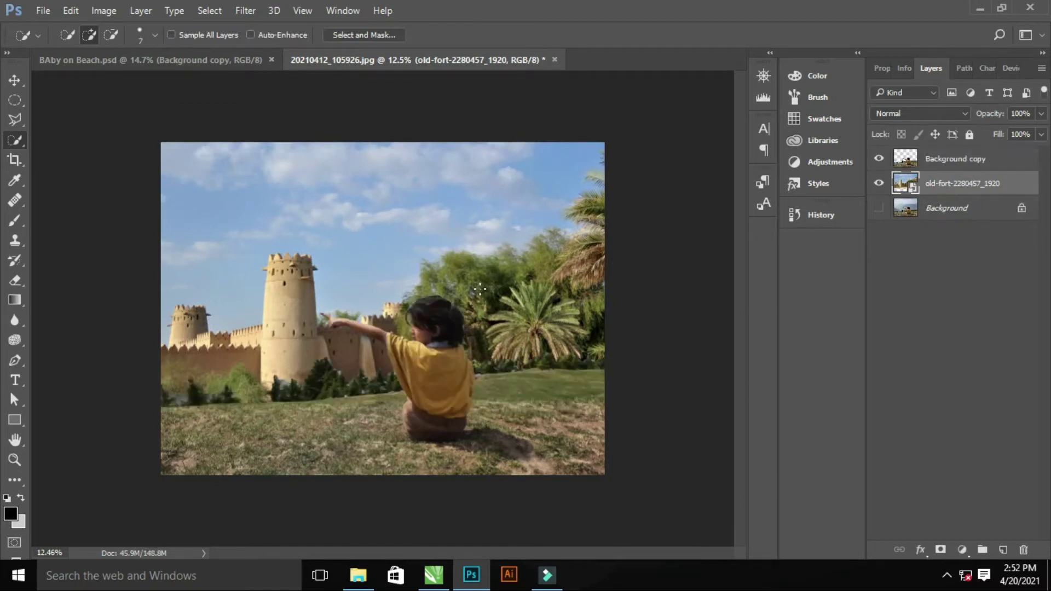
{"action": "key", "text": "ctrl+t"}
{"action": "mouse_move", "coordinate": [479, 290]}
{"action": "left_mouse_down"}
{"action": "mouse_move", "coordinate": [574, 343]}
{"action": "mouse_move", "coordinate": [545, 325]}
{"action": "left_mouse_up"}
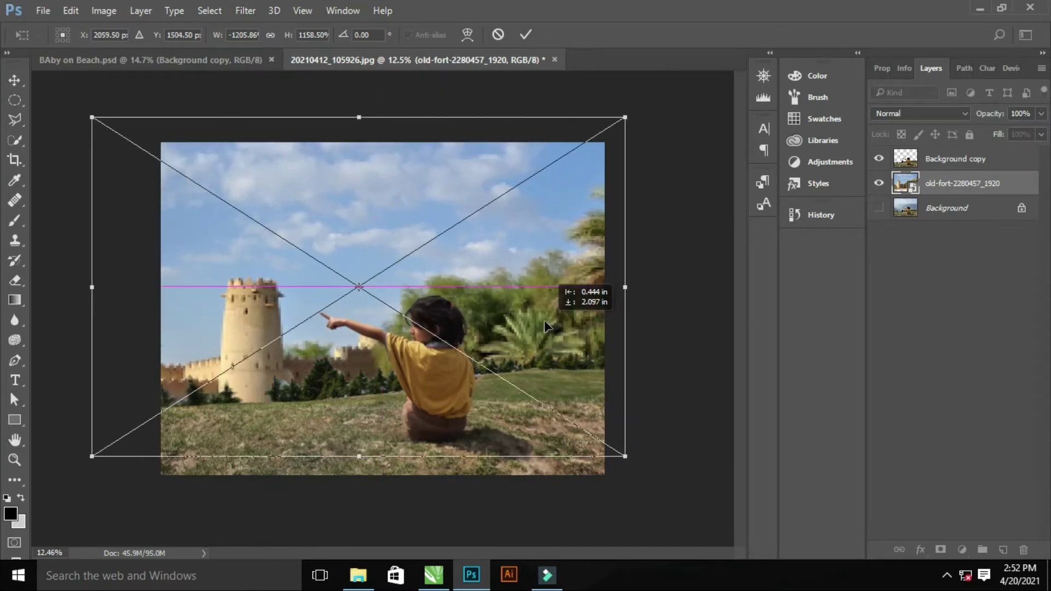
{"action": "key", "text": "Return"}
{"action": "key", "text": "w"}
Make the cut-out child layer (Background copy) active again.
{"action": "scroll", "coordinate": [418, 280], "scroll_direction": "up", "scroll_amount": 5}
{"action": "scroll", "coordinate": [418, 280], "scroll_direction": "down", "scroll_amount": 5}
{"action": "scroll", "coordinate": [476, 328], "scroll_direction": "up", "scroll_amount": 5}
{"action": "scroll", "coordinate": [453, 335], "scroll_direction": "down", "scroll_amount": 5}
{"action": "scroll", "coordinate": [444, 376], "scroll_direction": "up", "scroll_amount": 5}
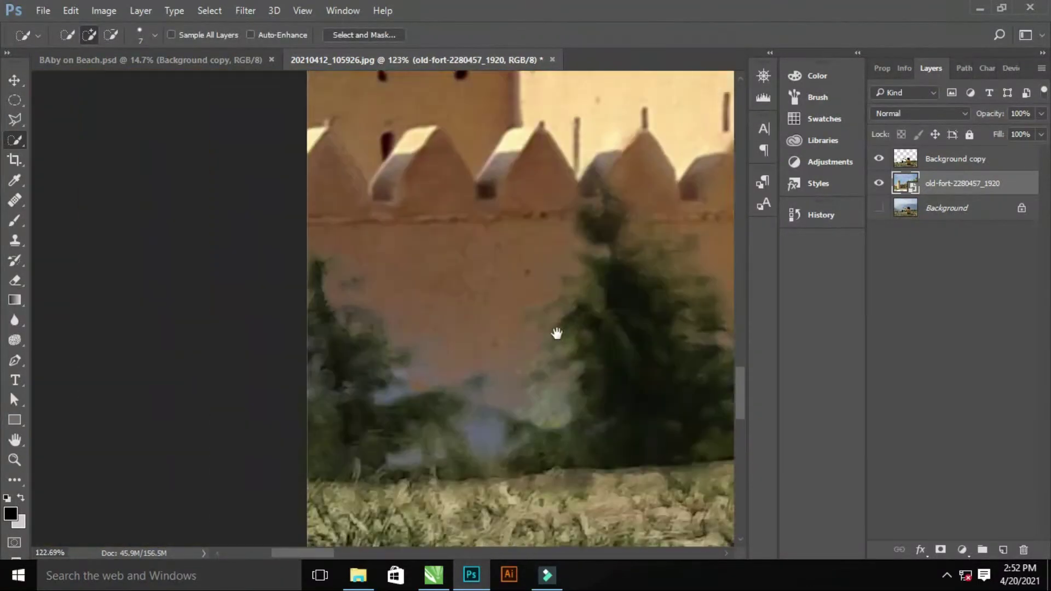
{"action": "scroll", "coordinate": [557, 333], "scroll_direction": "down", "scroll_amount": 5}
{"action": "scroll", "coordinate": [574, 337], "scroll_direction": "down", "scroll_amount": 3}
{"action": "key", "text": "alt+bracketright"}
Polygonal-lasso the trees behind the wall, delete them and deselect.
{"action": "scroll", "coordinate": [609, 344], "scroll_direction": "up", "scroll_amount": 3}
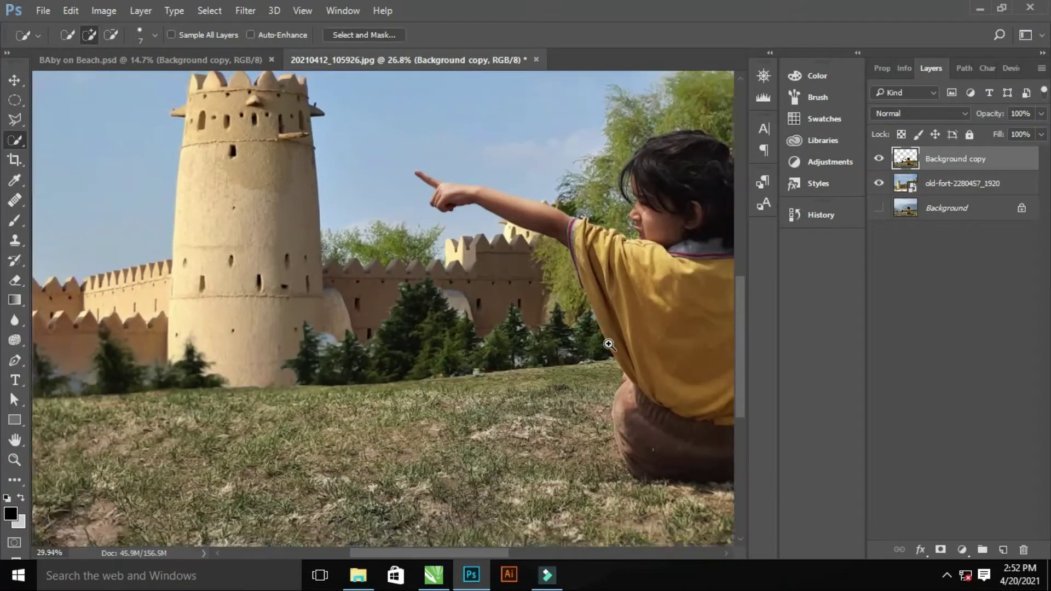
{"action": "scroll", "coordinate": [609, 343], "scroll_direction": "down", "scroll_amount": 1}
{"action": "key", "text": "l"}
{"action": "left_click", "coordinate": [121, 389]}
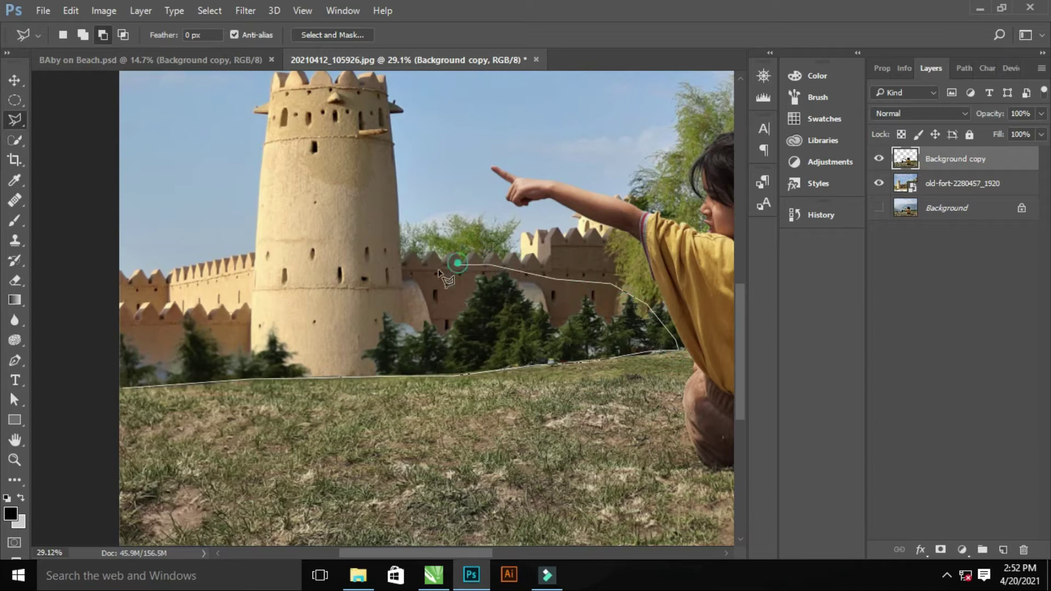
{"action": "left_click", "coordinate": [124, 390]}
{"action": "key", "text": "Delete"}
{"action": "key", "text": "ctrl+d"}
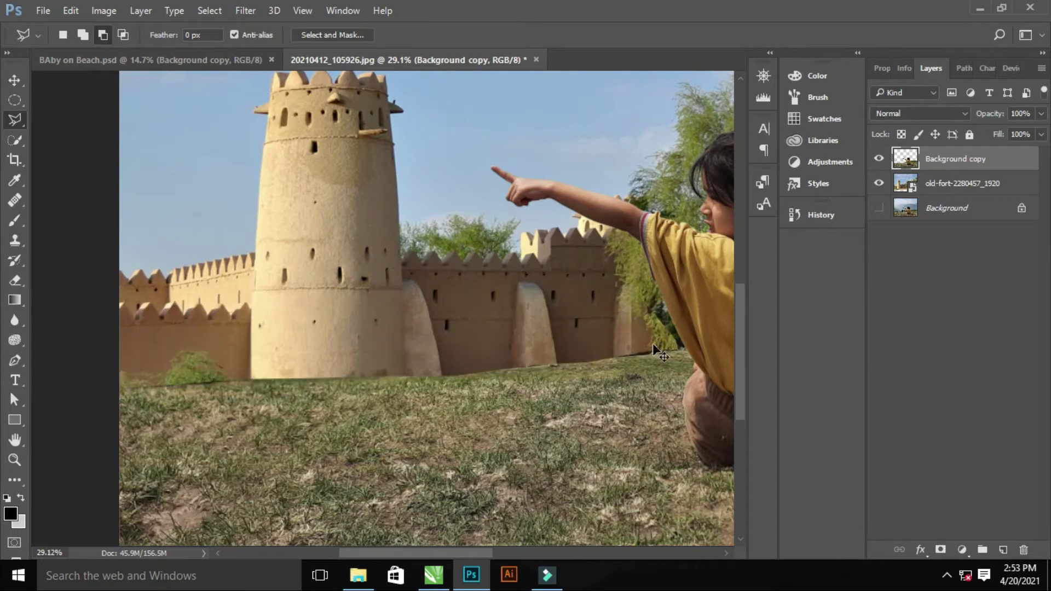
Select and delete the leftover backdrop gap beside the child's shirt.
{"action": "scroll", "coordinate": [383, 306], "scroll_direction": "down", "scroll_amount": 3}
{"action": "left_click", "coordinate": [473, 393]}
{"action": "scroll", "coordinate": [465, 422], "scroll_direction": "up", "scroll_amount": 2}
{"action": "scroll", "coordinate": [383, 432], "scroll_direction": "up", "scroll_amount": 6}
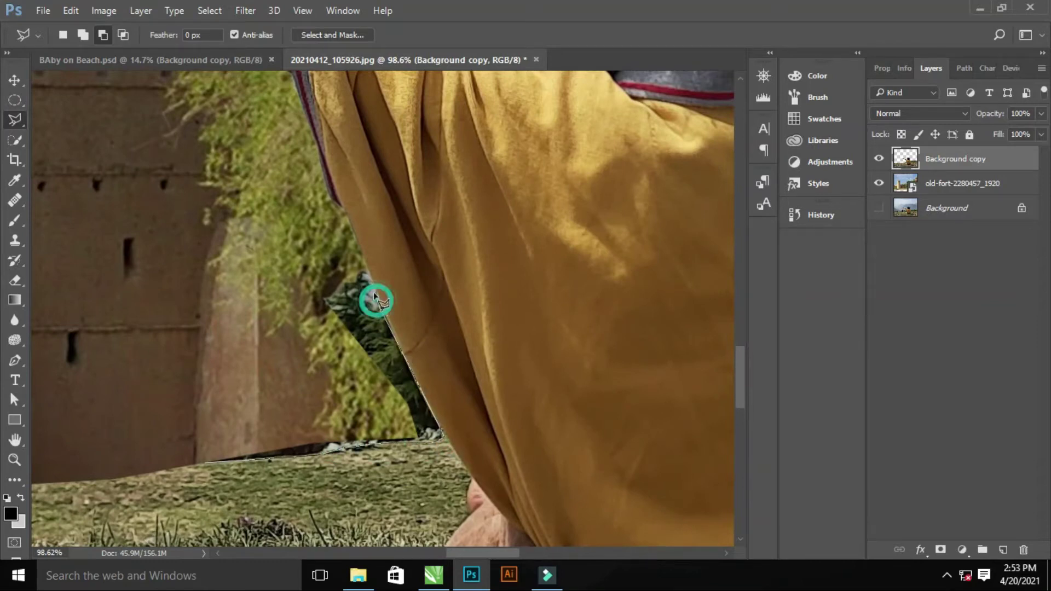
{"action": "left_click", "coordinate": [202, 465]}
{"action": "key", "text": "Delete"}
Trace along the hilltop and delete the palm and trees behind the hill.
{"action": "scroll", "coordinate": [469, 394], "scroll_direction": "down", "scroll_amount": 1}
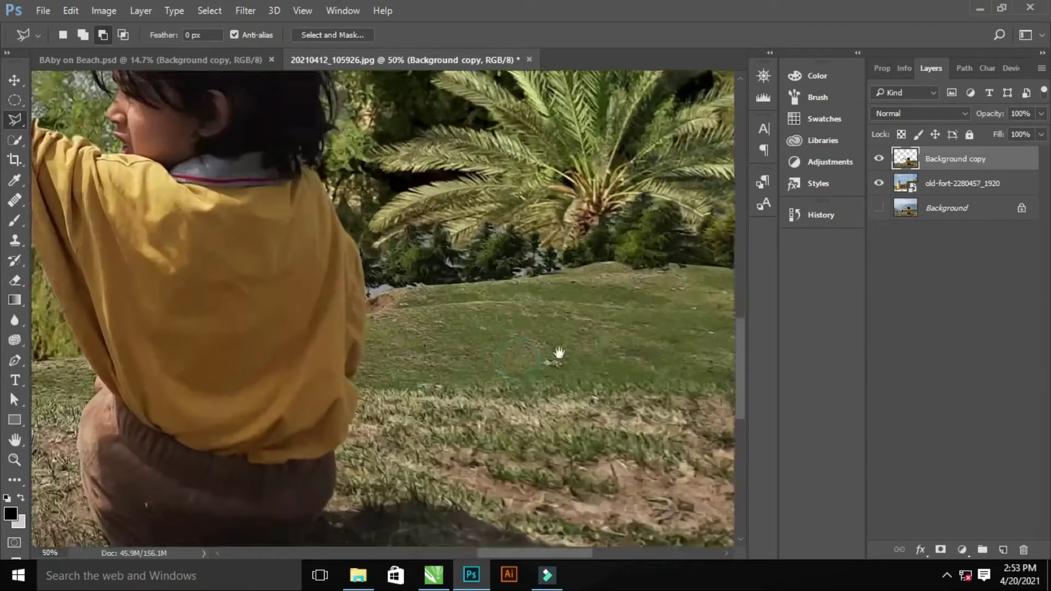
{"action": "scroll", "coordinate": [559, 352], "scroll_direction": "right", "scroll_amount": 3}
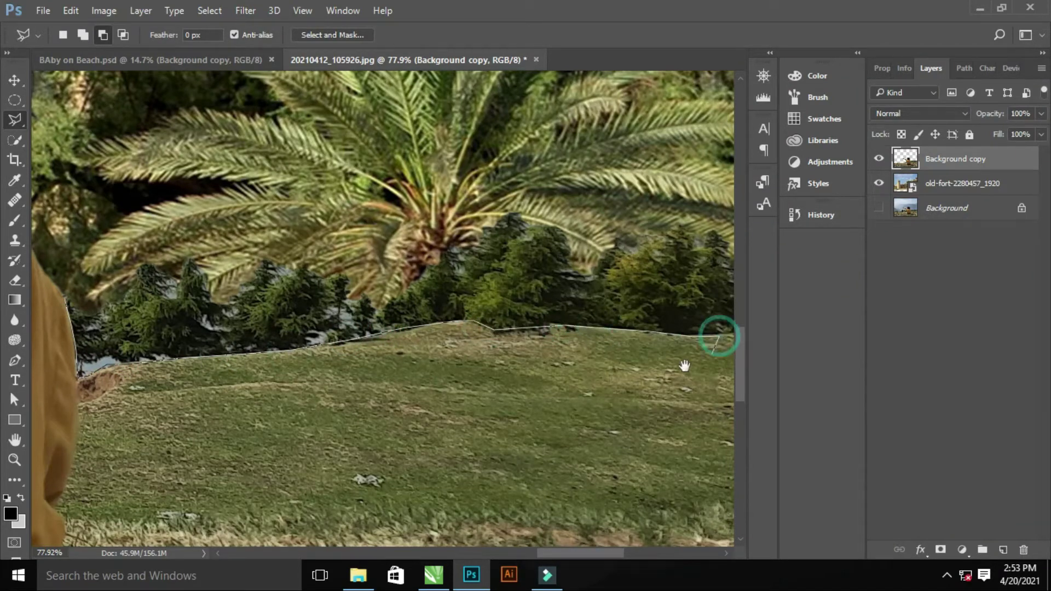
{"action": "left_click_drag", "start_coordinate": [684, 366], "coordinate": [350, 428]}
{"action": "left_click", "coordinate": [463, 393]}
{"action": "left_click", "coordinate": [397, 222]}
{"action": "scroll", "coordinate": [355, 280], "scroll_direction": "left", "scroll_amount": 3}
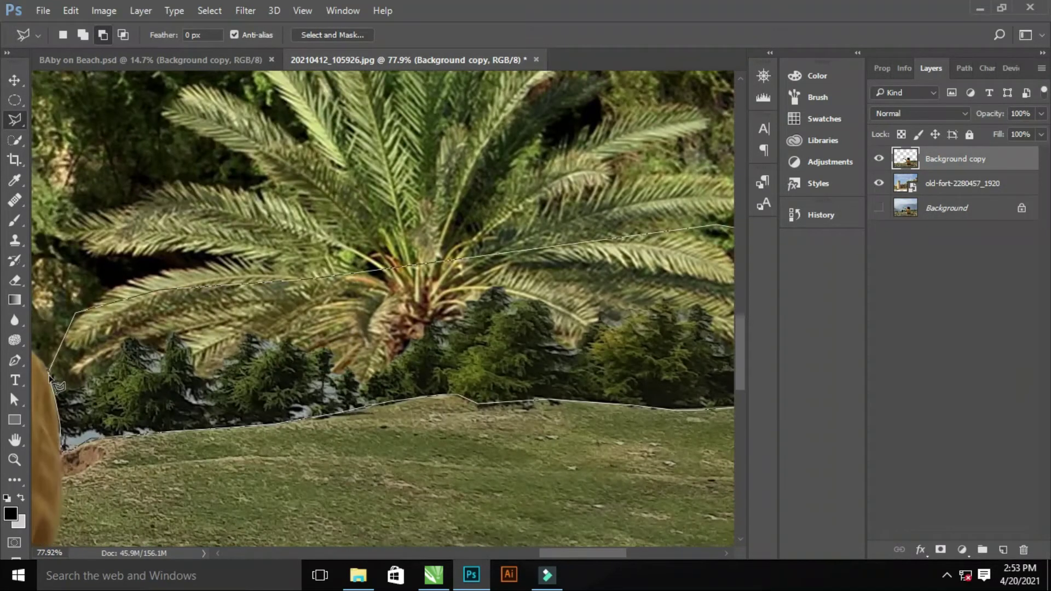
{"action": "key", "text": "Delete"}
Colour-balance the child's layer slightly toward blue and red.
{"action": "scroll", "coordinate": [517, 418], "scroll_direction": "down", "scroll_amount": 8}
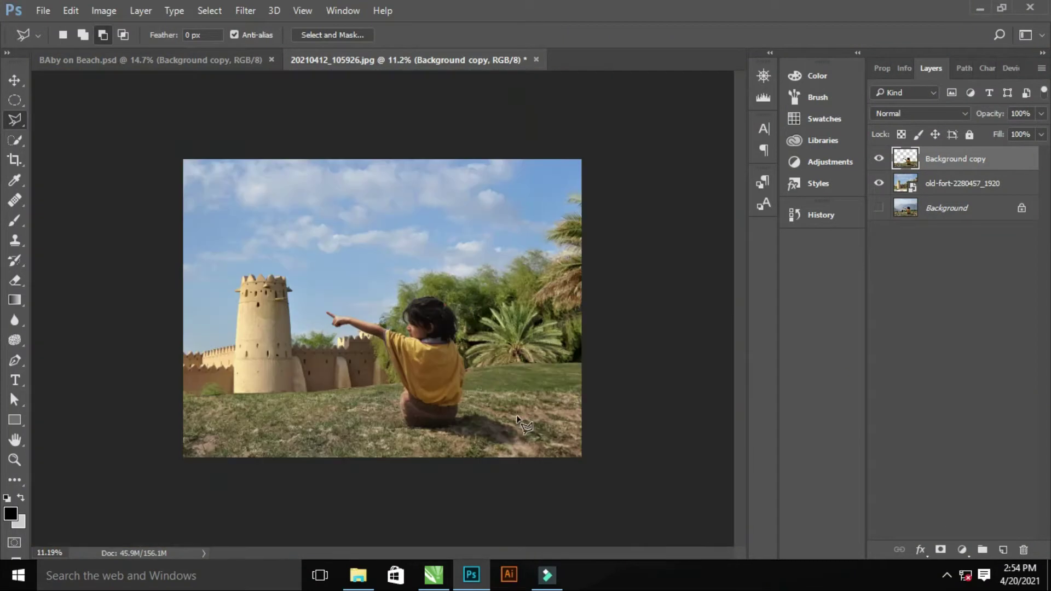
{"action": "scroll", "coordinate": [430, 366], "scroll_direction": "up", "scroll_amount": 1}
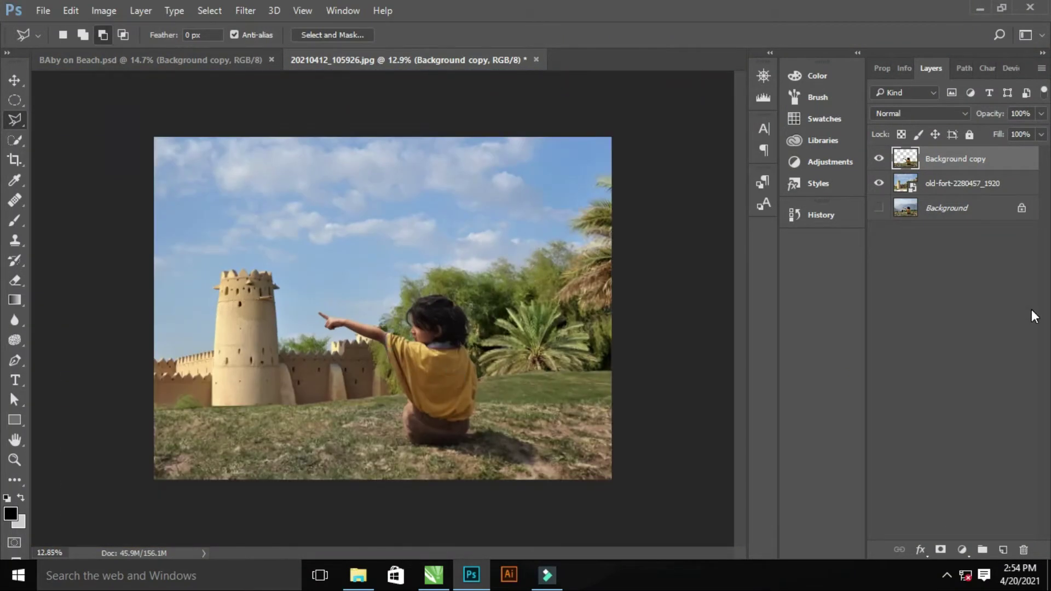
{"action": "key", "text": "ctrl+b"}
{"action": "left_click_drag", "start_coordinate": [835, 222], "coordinate": [844, 222]}
{"action": "left_click_drag", "start_coordinate": [806, 184], "coordinate": [817, 187]}
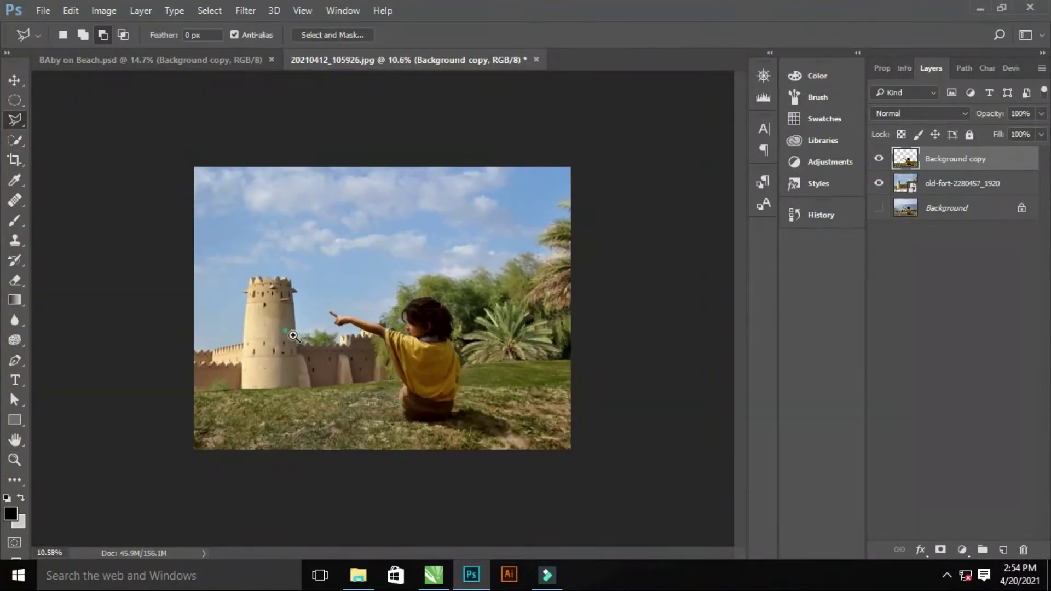
{"action": "scroll", "coordinate": [381, 309], "scroll_direction": "up", "scroll_amount": 1}
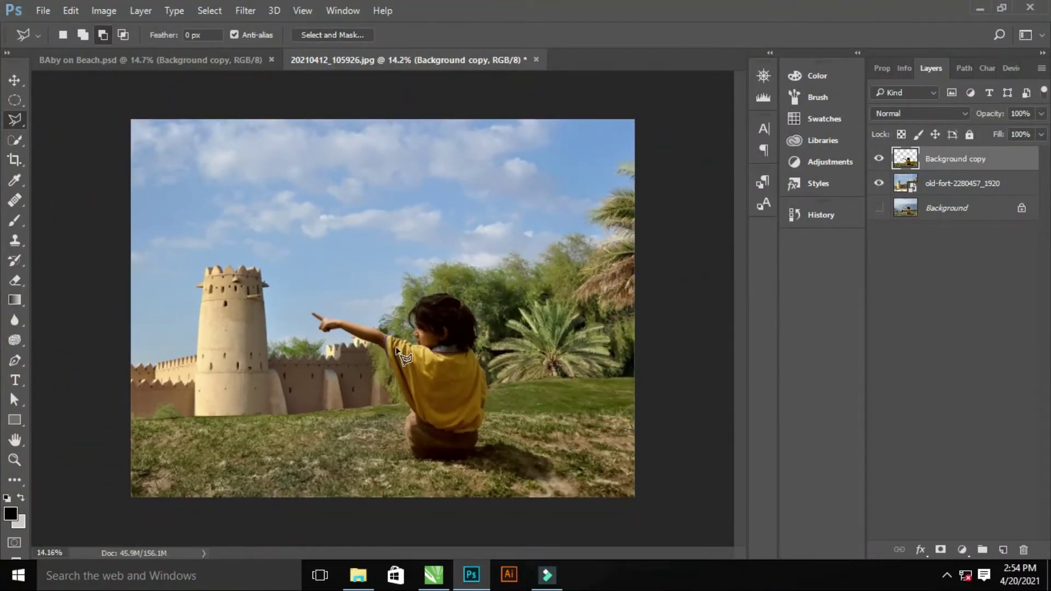
Colour-balance the old-fort layer, pushing its Shadows Cyan-Red to +23.
{"action": "left_click", "coordinate": [957, 186]}
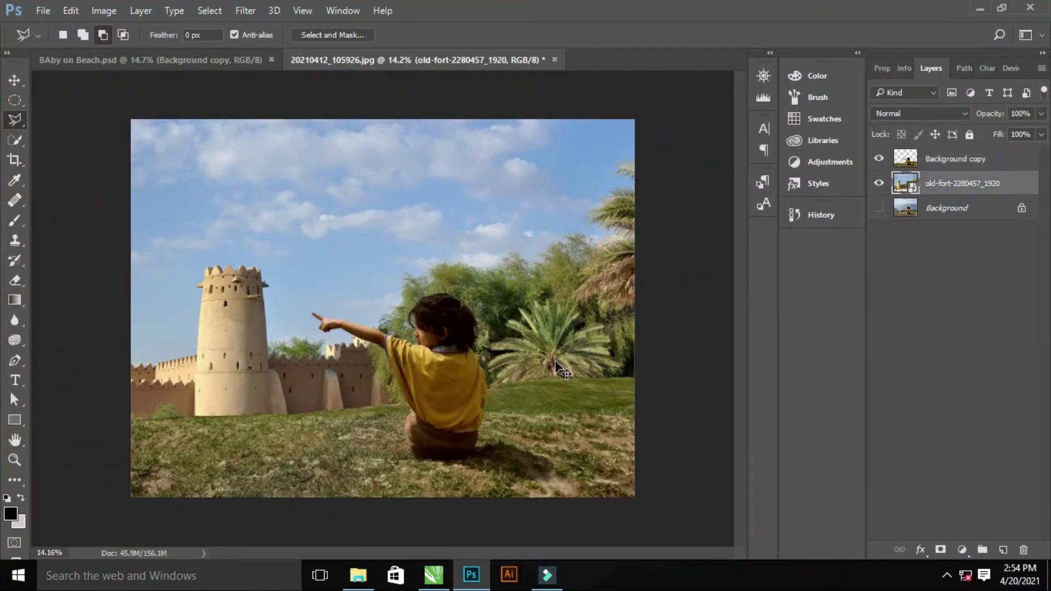
{"action": "key", "text": "ctrl+b"}
{"action": "left_click_drag", "start_coordinate": [721, 231], "coordinate": [724, 231]}
{"action": "left_click", "coordinate": [613, 272]}
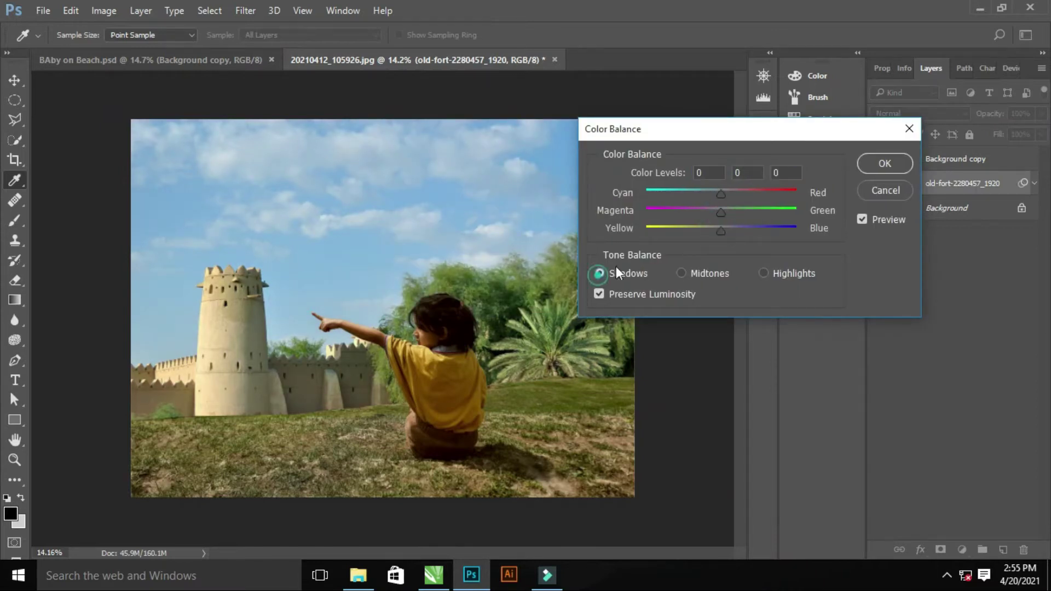
{"action": "left_click_drag", "start_coordinate": [721, 193], "coordinate": [739, 194]}
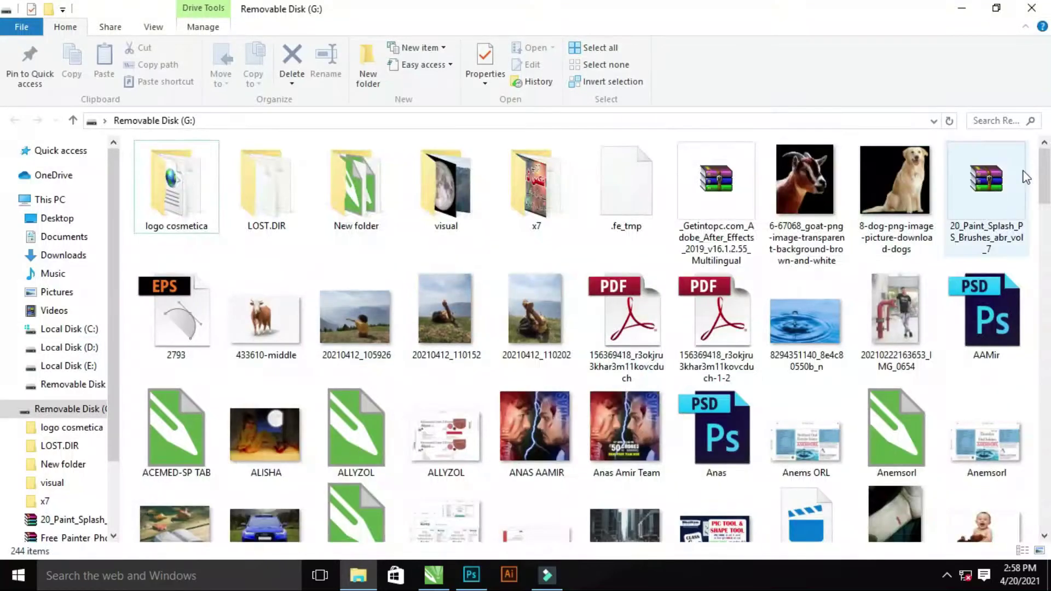
{"action": "scroll", "coordinate": [1026, 177], "scroll_direction": "down", "scroll_amount": 5}
Enlarge the airplane to about 174% and position it just above the fort tower.
{"action": "scroll", "coordinate": [1026, 176], "scroll_direction": "down", "scroll_amount": 5}
{"action": "scroll", "coordinate": [1026, 177], "scroll_direction": "down", "scroll_amount": 5}
{"action": "scroll", "coordinate": [1025, 177], "scroll_direction": "down", "scroll_amount": 5}
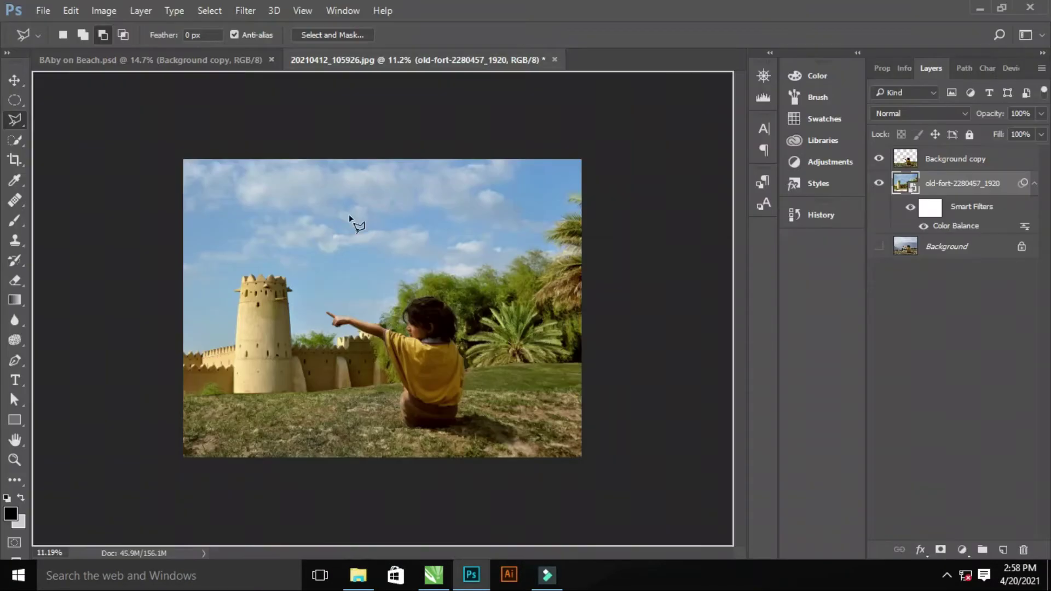
{"action": "scroll", "coordinate": [342, 290], "scroll_direction": "up", "scroll_amount": 2}
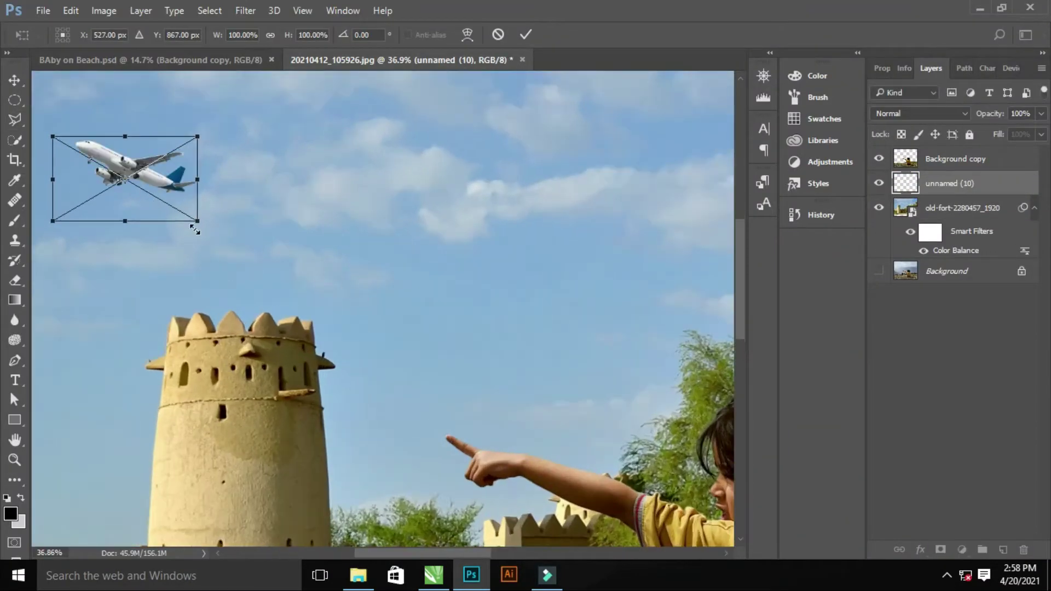
{"action": "mouse_move", "coordinate": [195, 230]}
{"action": "left_mouse_down"}
{"action": "mouse_move", "coordinate": [293, 340]}
{"action": "mouse_move", "coordinate": [389, 379]}
{"action": "left_mouse_up"}
{"action": "scroll", "coordinate": [359, 290], "scroll_direction": "up", "scroll_amount": 3}
{"action": "scroll", "coordinate": [359, 290], "scroll_direction": "down", "scroll_amount": 4}
{"action": "left_click_drag", "start_coordinate": [318, 290], "coordinate": [254, 277]}
{"action": "mouse_move", "coordinate": [316, 363]}
{"action": "left_mouse_down"}
{"action": "mouse_move", "coordinate": [337, 357]}
{"action": "mouse_move", "coordinate": [307, 342]}
{"action": "left_mouse_up"}
{"action": "scroll", "coordinate": [303, 268], "scroll_direction": "up", "scroll_amount": 3}
{"action": "left_click_drag", "start_coordinate": [225, 285], "coordinate": [230, 315]}
{"action": "scroll", "coordinate": [328, 274], "scroll_direction": "down", "scroll_amount": 2}
{"action": "key", "text": "Return"}
Deselect and set the airplane layer's Fill to 0% so the tower shows through.
{"action": "key", "text": "l"}
{"action": "scroll", "coordinate": [329, 274], "scroll_direction": "up", "scroll_amount": 4}
{"action": "scroll", "coordinate": [328, 274], "scroll_direction": "down", "scroll_amount": 3}
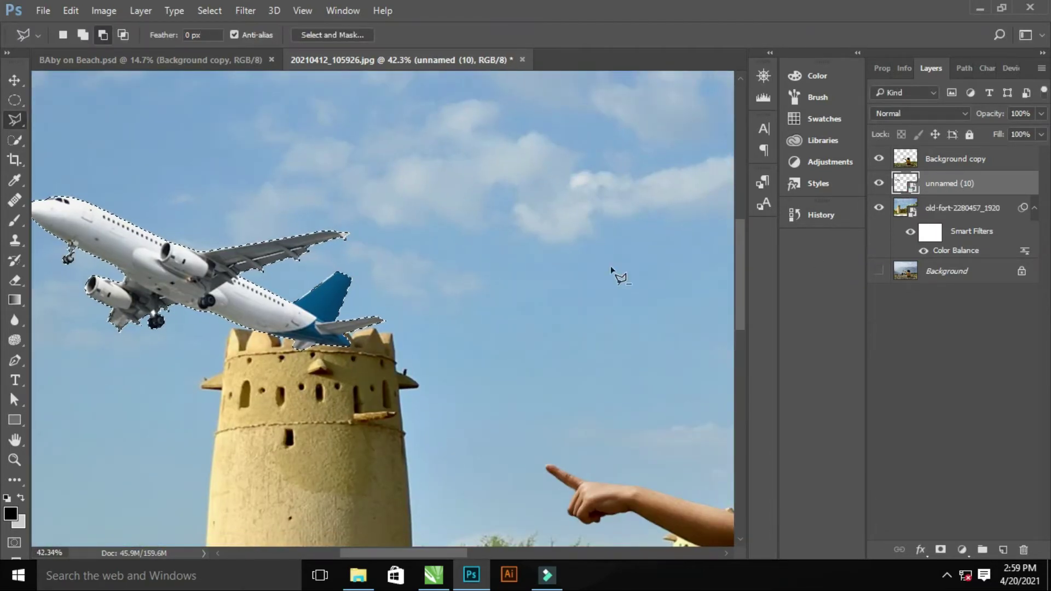
{"action": "key", "text": "ctrl+d"}
{"action": "scroll", "coordinate": [269, 364], "scroll_direction": "up", "scroll_amount": 4}
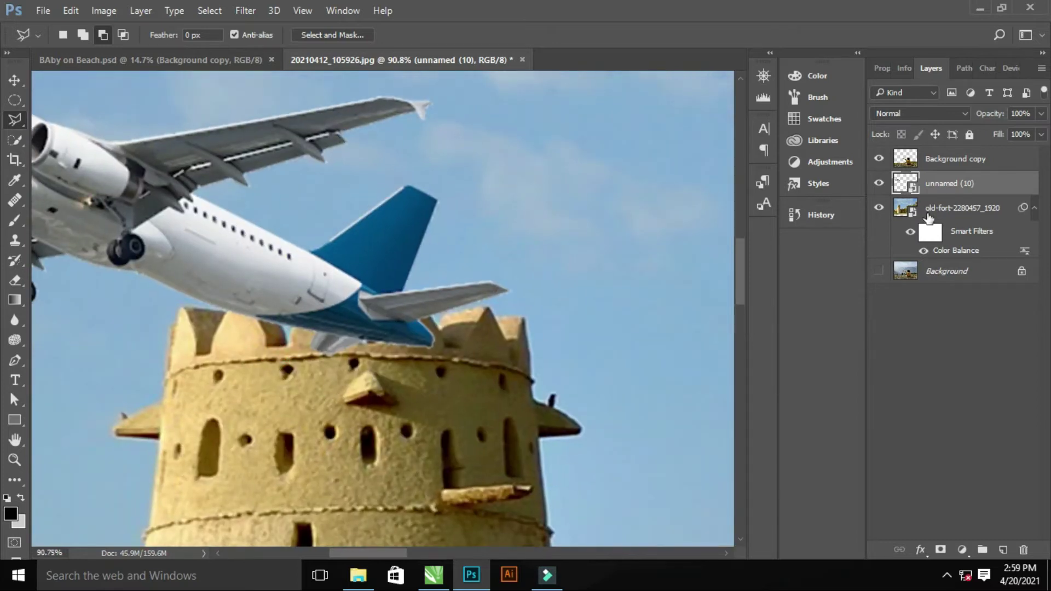
{"action": "left_click_drag", "start_coordinate": [1040, 141], "coordinate": [333, 293]}
{"action": "key", "text": "alt+bracketleft"}
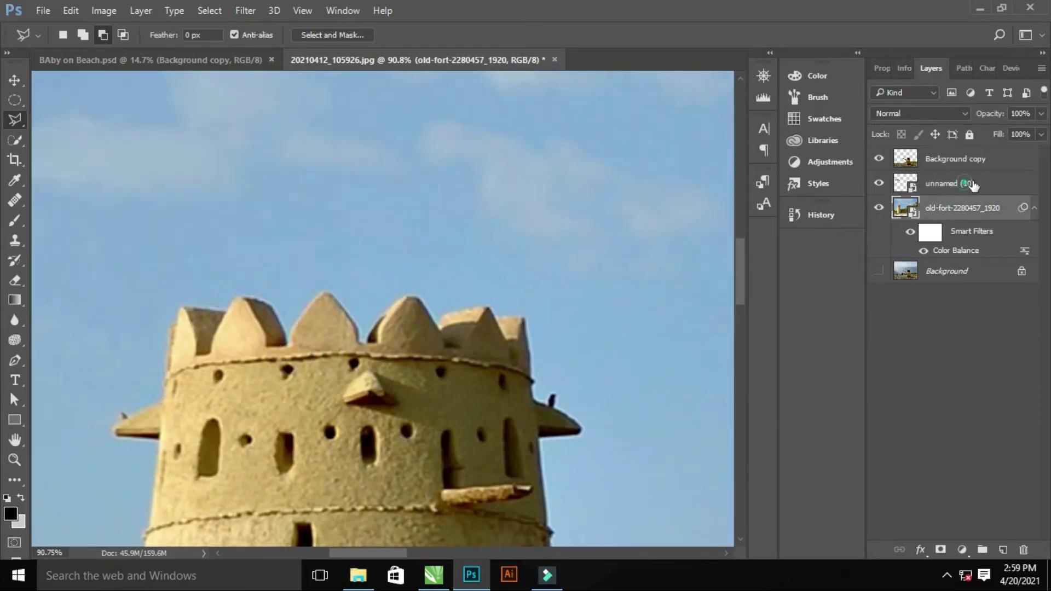
Trace the tower's battlements with the Pen tool and convert the path to a selection.
{"action": "left_click", "coordinate": [972, 185]}
{"action": "left_click", "coordinate": [963, 208]}
{"action": "scroll", "coordinate": [347, 254], "scroll_direction": "up", "scroll_amount": 5}
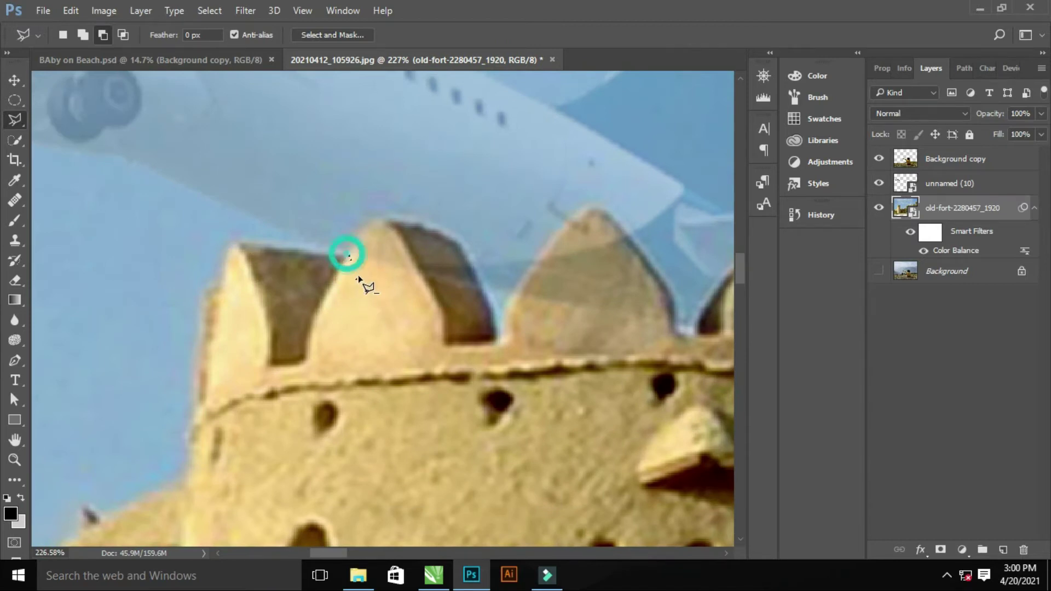
{"action": "key", "text": "p"}
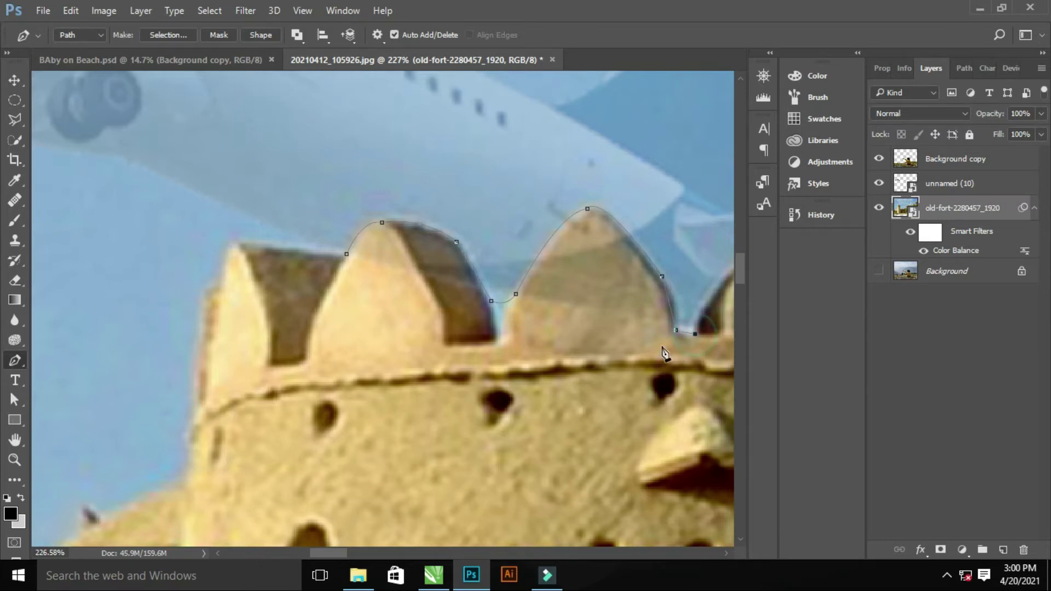
{"action": "left_click_drag", "start_coordinate": [664, 353], "coordinate": [463, 322]}
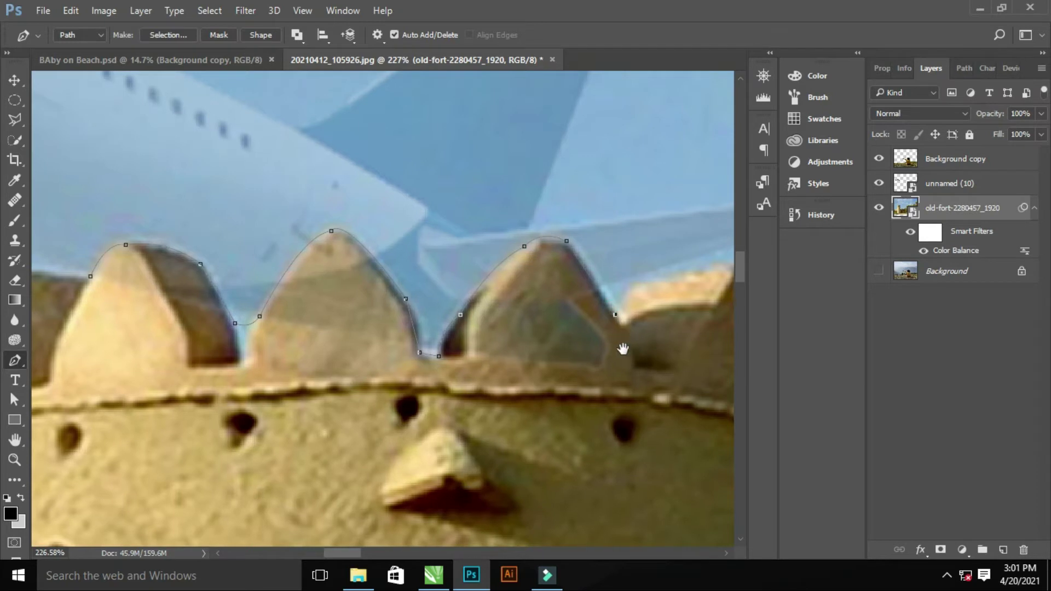
{"action": "left_click_drag", "start_coordinate": [633, 294], "coordinate": [459, 296]}
{"action": "scroll", "coordinate": [583, 350], "scroll_direction": "down", "scroll_amount": 3}
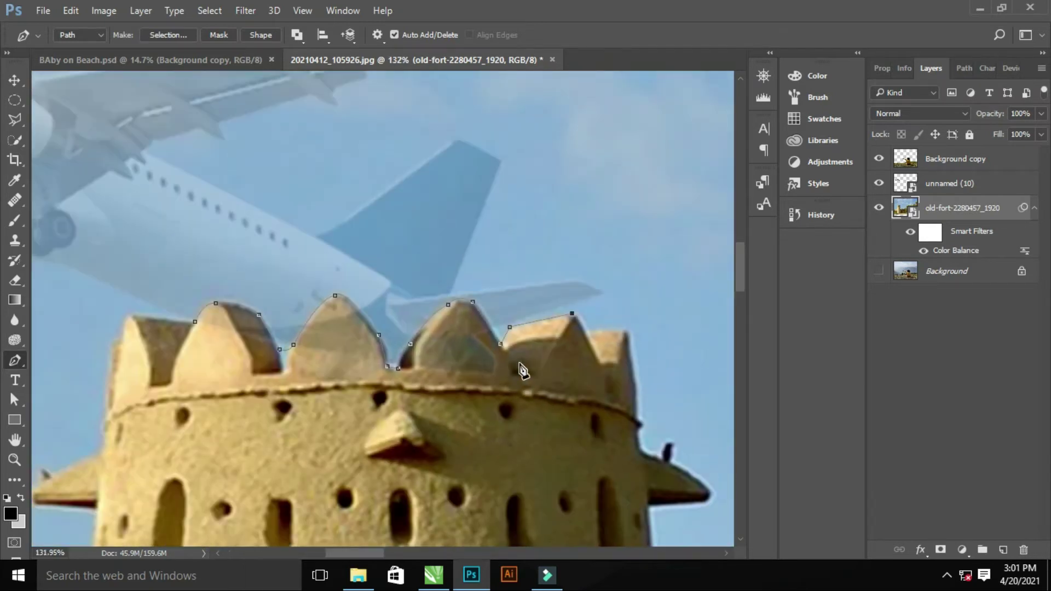
{"action": "right_click", "coordinate": [317, 393]}
{"action": "left_click", "coordinate": [481, 208]}
{"action": "left_click", "coordinate": [608, 159]}
{"action": "left_click", "coordinate": [950, 183]}
Restore the airplane's Fill to 100%, rasterize it, and erase its tail over the battlements.
{"action": "left_click_drag", "start_coordinate": [1018, 153], "coordinate": [1039, 153]}
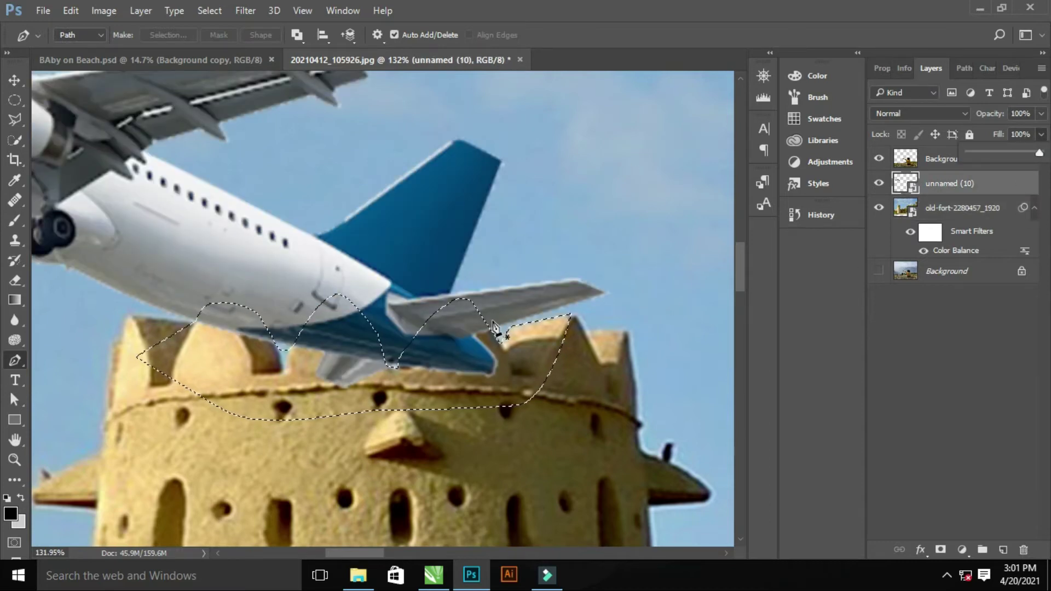
{"action": "left_click", "coordinate": [11, 283]}
{"action": "left_click", "coordinate": [274, 334]}
{"action": "left_click", "coordinate": [493, 235]}
{"action": "mouse_move", "coordinate": [285, 329]}
{"action": "left_mouse_down"}
{"action": "mouse_move", "coordinate": [188, 317]}
{"action": "mouse_move", "coordinate": [387, 346]}
{"action": "mouse_move", "coordinate": [140, 387]}
{"action": "left_mouse_up"}
{"action": "scroll", "coordinate": [448, 425], "scroll_direction": "down", "scroll_amount": 5}
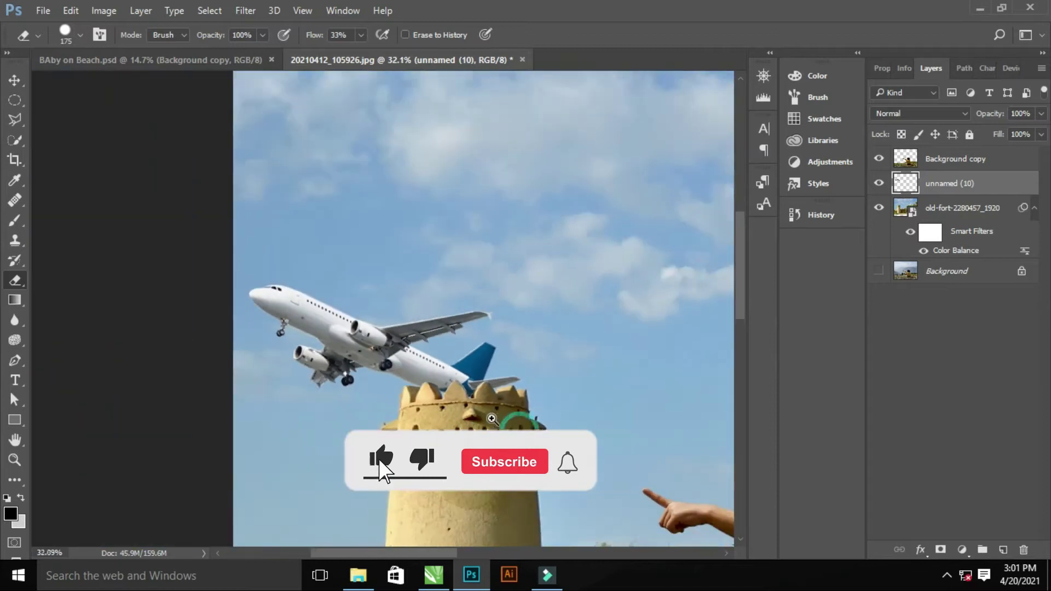
{"action": "scroll", "coordinate": [448, 424], "scroll_direction": "down", "scroll_amount": 3}
{"action": "left_click", "coordinate": [943, 185]}
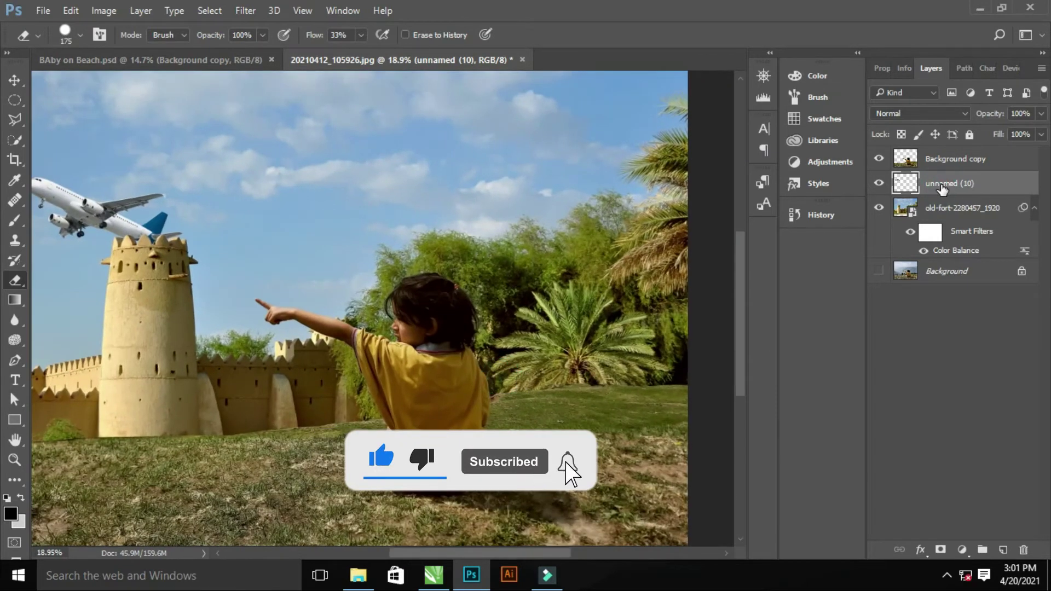
{"action": "key", "text": "ctrl+b"}
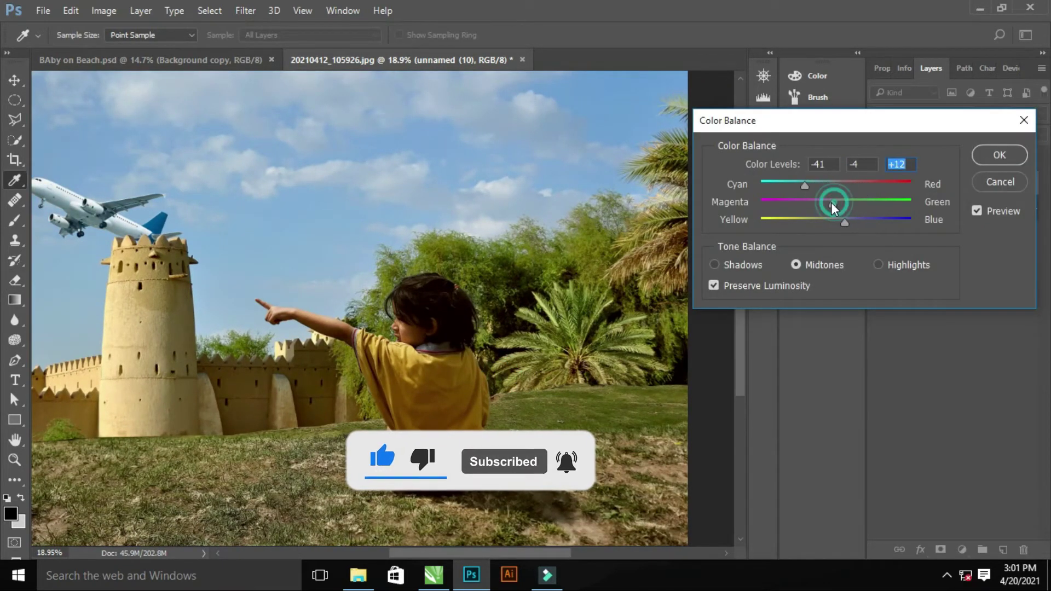
{"action": "scroll", "coordinate": [379, 256], "scroll_direction": "up", "scroll_amount": 3}
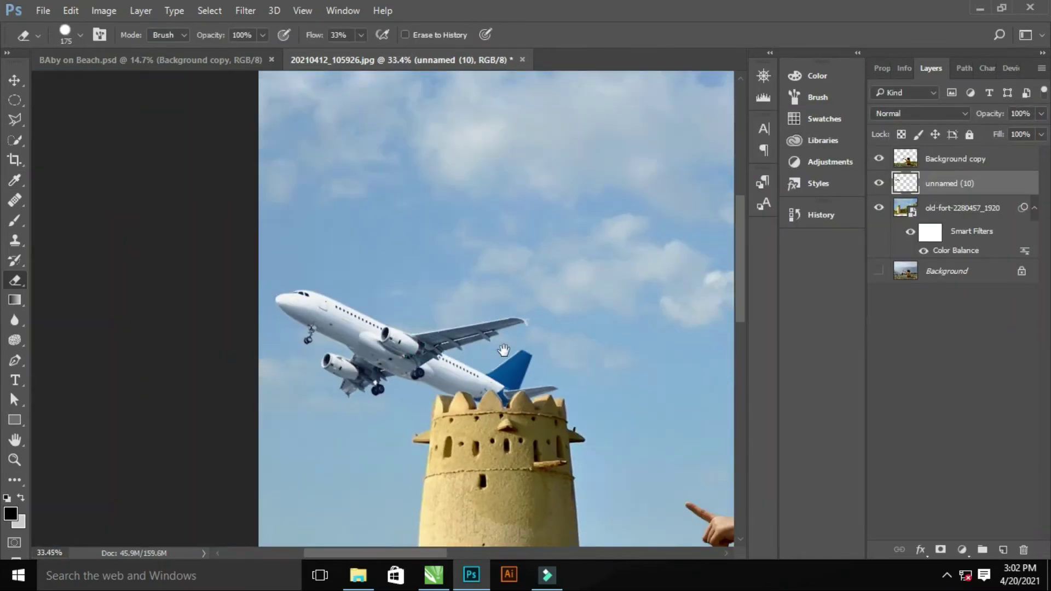
{"action": "scroll", "coordinate": [467, 330], "scroll_direction": "down", "scroll_amount": 5}
Place the birds image, shrink it, and position it just left of the fort tower.
{"action": "key", "text": "alt+Tab"}
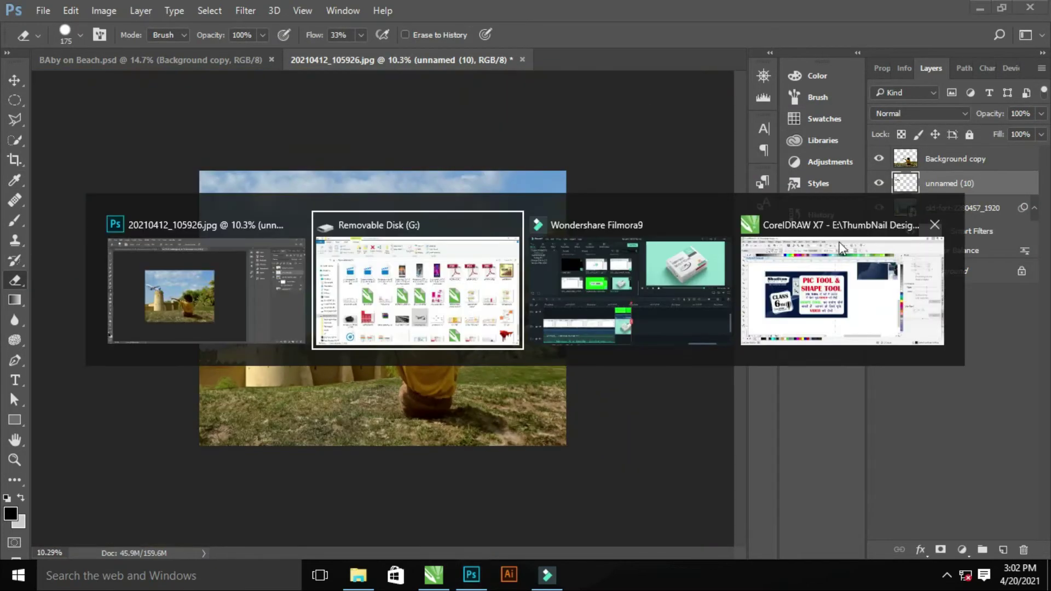
{"action": "mouse_move", "coordinate": [598, 429]}
{"action": "left_mouse_down"}
{"action": "mouse_move", "coordinate": [455, 214]}
{"action": "mouse_move", "coordinate": [455, 197]}
{"action": "left_mouse_up"}
{"action": "left_click_drag", "start_coordinate": [535, 271], "coordinate": [475, 261]}
{"action": "scroll", "coordinate": [346, 291], "scroll_direction": "up", "scroll_amount": 3}
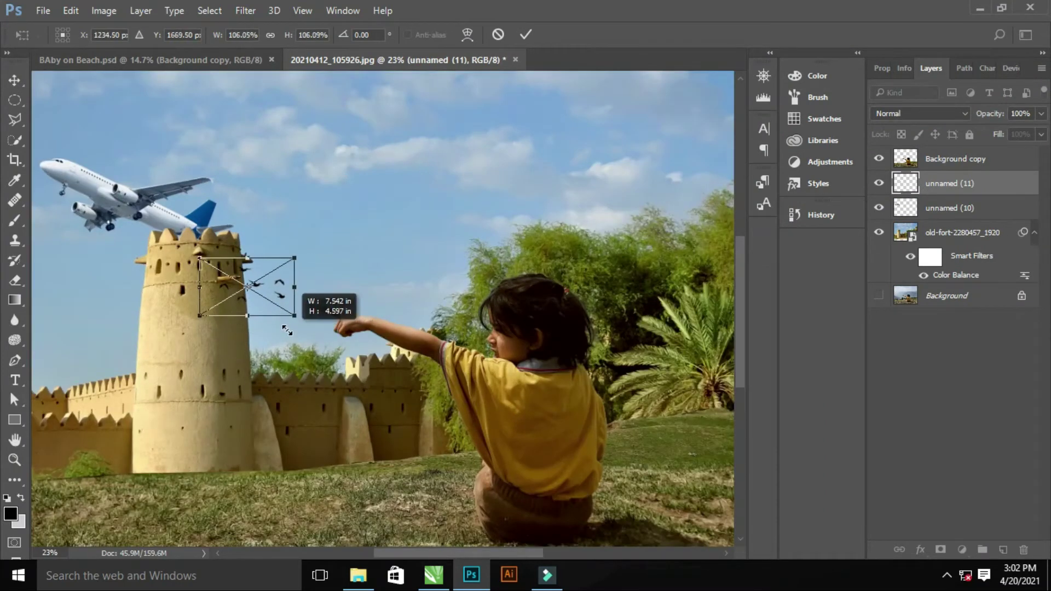
{"action": "mouse_move", "coordinate": [294, 297]}
{"action": "left_mouse_down"}
{"action": "mouse_move", "coordinate": [94, 315]}
{"action": "mouse_move", "coordinate": [109, 351]}
{"action": "left_mouse_up"}
{"action": "key", "text": "Return"}
Switch to the Eraser and zoom in and out to inspect the fort composite.
{"action": "key", "text": "e"}
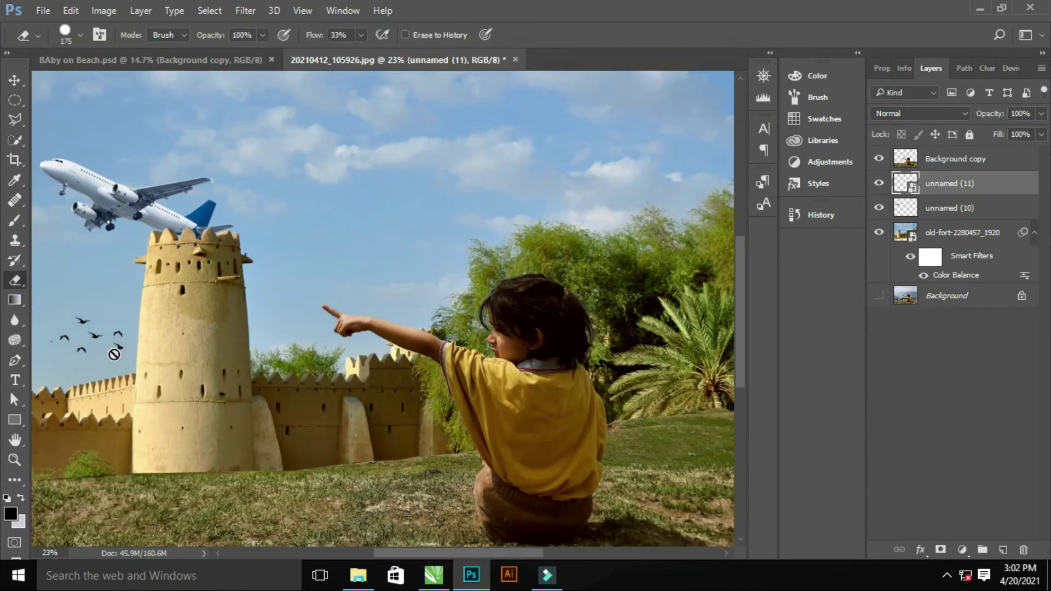
{"action": "scroll", "coordinate": [219, 375], "scroll_direction": "up", "scroll_amount": 3}
{"action": "scroll", "coordinate": [416, 361], "scroll_direction": "down", "scroll_amount": 4}
{"action": "scroll", "coordinate": [416, 361], "scroll_direction": "down", "scroll_amount": 3}
{"action": "scroll", "coordinate": [416, 362], "scroll_direction": "up", "scroll_amount": 4}
{"action": "scroll", "coordinate": [387, 368], "scroll_direction": "up", "scroll_amount": 2}
{"action": "scroll", "coordinate": [520, 361], "scroll_direction": "down", "scroll_amount": 3}
{"action": "scroll", "coordinate": [520, 361], "scroll_direction": "down", "scroll_amount": 3}
{"action": "scroll", "coordinate": [493, 383], "scroll_direction": "down", "scroll_amount": 1}
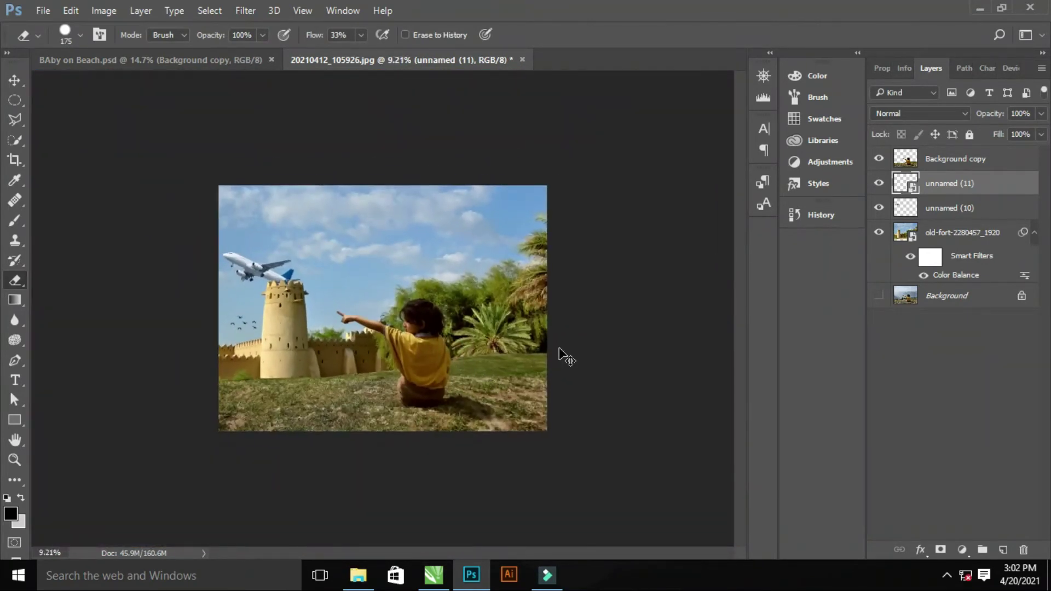
{"action": "scroll", "coordinate": [563, 357], "scroll_direction": "up", "scroll_amount": 4}
{"action": "scroll", "coordinate": [515, 380], "scroll_direction": "down", "scroll_amount": 2}
{"action": "scroll", "coordinate": [493, 416], "scroll_direction": "down", "scroll_amount": 1}
{"action": "scroll", "coordinate": [383, 329], "scroll_direction": "up", "scroll_amount": 5}
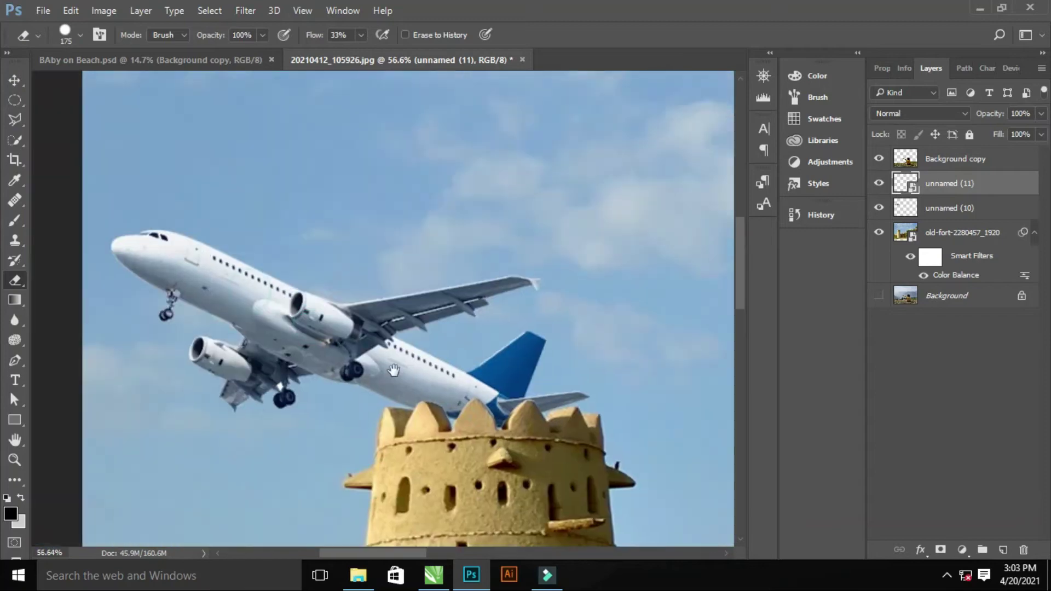
{"action": "scroll", "coordinate": [493, 411], "scroll_direction": "down", "scroll_amount": 3}
{"action": "scroll", "coordinate": [534, 438], "scroll_direction": "down", "scroll_amount": 1}
{"action": "scroll", "coordinate": [526, 437], "scroll_direction": "down", "scroll_amount": 4}
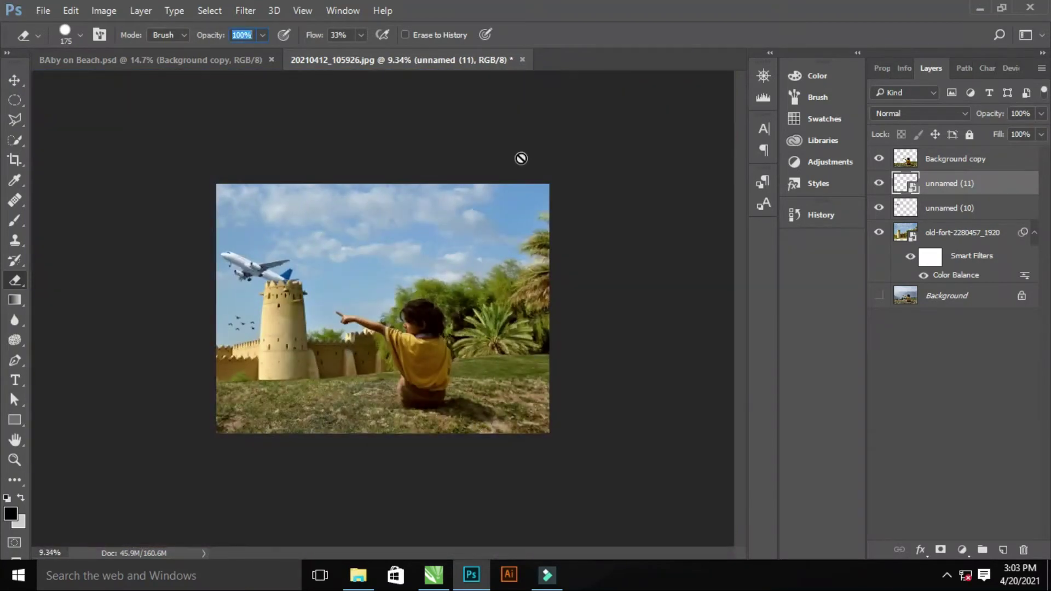
{"action": "scroll", "coordinate": [503, 219], "scroll_direction": "up", "scroll_amount": 4}
{"action": "scroll", "coordinate": [482, 274], "scroll_direction": "down", "scroll_amount": 3}
{"action": "scroll", "coordinate": [476, 301], "scroll_direction": "up", "scroll_amount": 1}
{"action": "scroll", "coordinate": [472, 312], "scroll_direction": "down", "scroll_amount": 1}
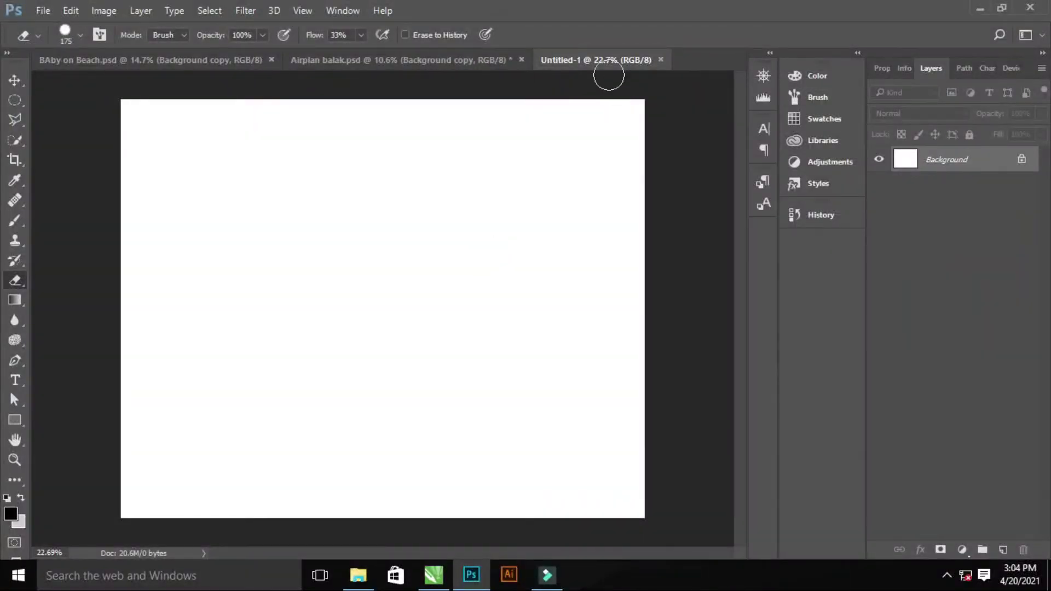
Copy the child layer from Airplan into Untitled-1, then enlarge and reposition it.
{"action": "left_click", "coordinate": [587, 58]}
{"action": "left_click", "coordinate": [398, 59]}
{"action": "left_click_drag", "start_coordinate": [945, 159], "coordinate": [466, 370]}
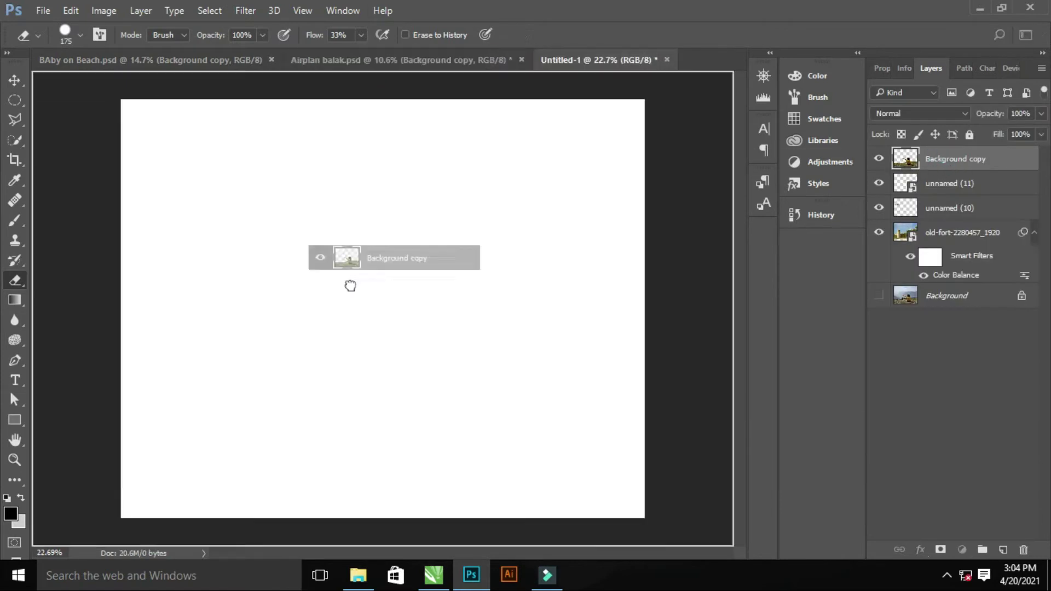
{"action": "key", "text": "ctrl+t"}
{"action": "key", "text": "ctrl+minus"}
{"action": "left_click_drag", "start_coordinate": [634, 437], "coordinate": [679, 458]}
{"action": "left_click_drag", "start_coordinate": [492, 356], "coordinate": [542, 391]}
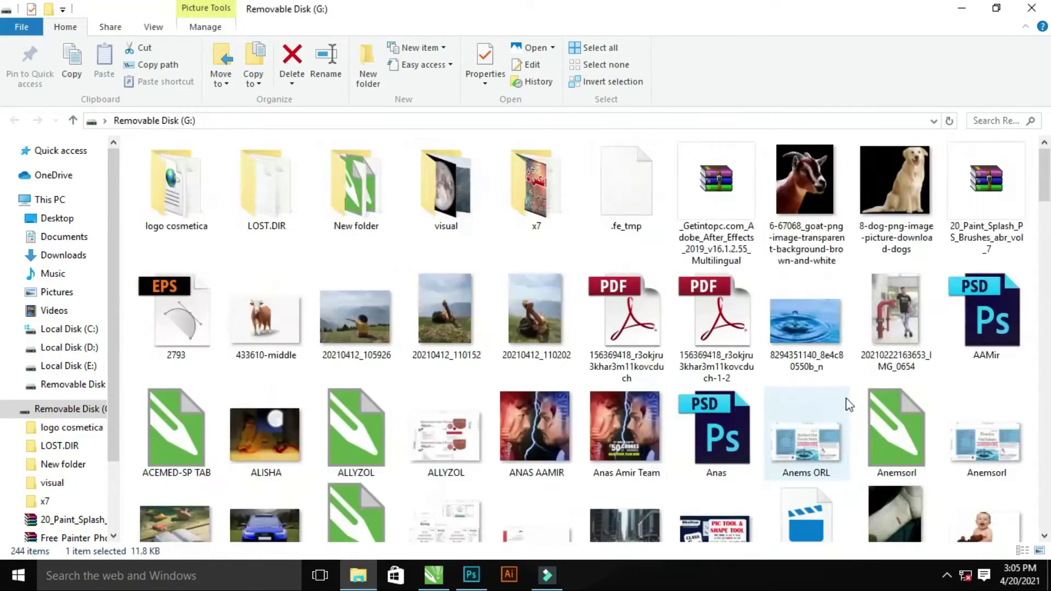
Bring the Eiffel Tower sunset photo into the Untitled-1 document.
{"action": "scroll", "coordinate": [848, 405], "scroll_direction": "down", "scroll_amount": 3}
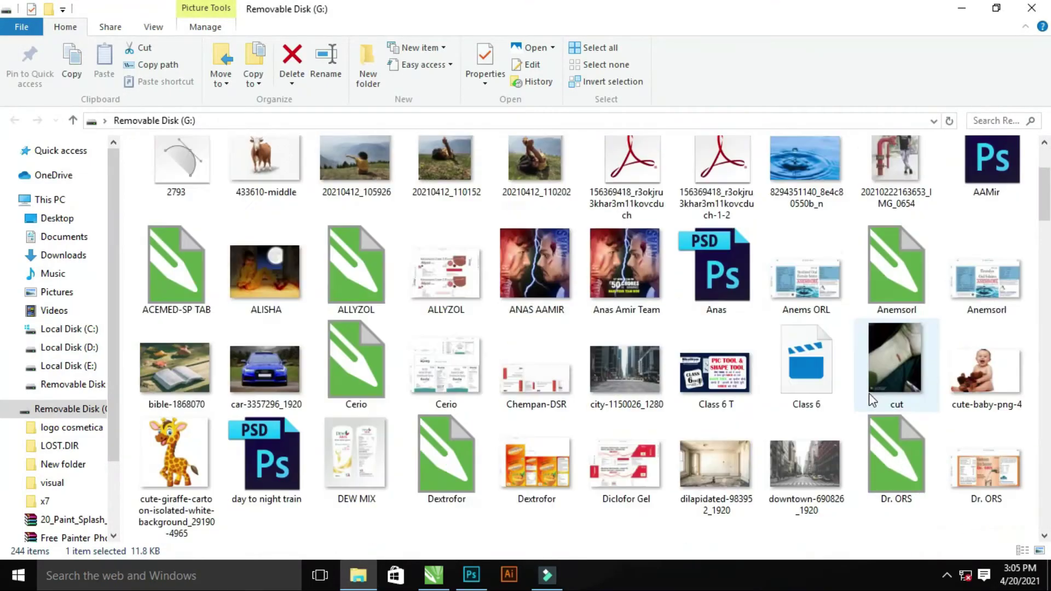
{"action": "scroll", "coordinate": [880, 399], "scroll_direction": "down", "scroll_amount": 6}
{"action": "scroll", "coordinate": [879, 383], "scroll_direction": "down", "scroll_amount": 3}
{"action": "scroll", "coordinate": [880, 382], "scroll_direction": "up", "scroll_amount": 12}
{"action": "scroll", "coordinate": [281, 352], "scroll_direction": "down", "scroll_amount": 2}
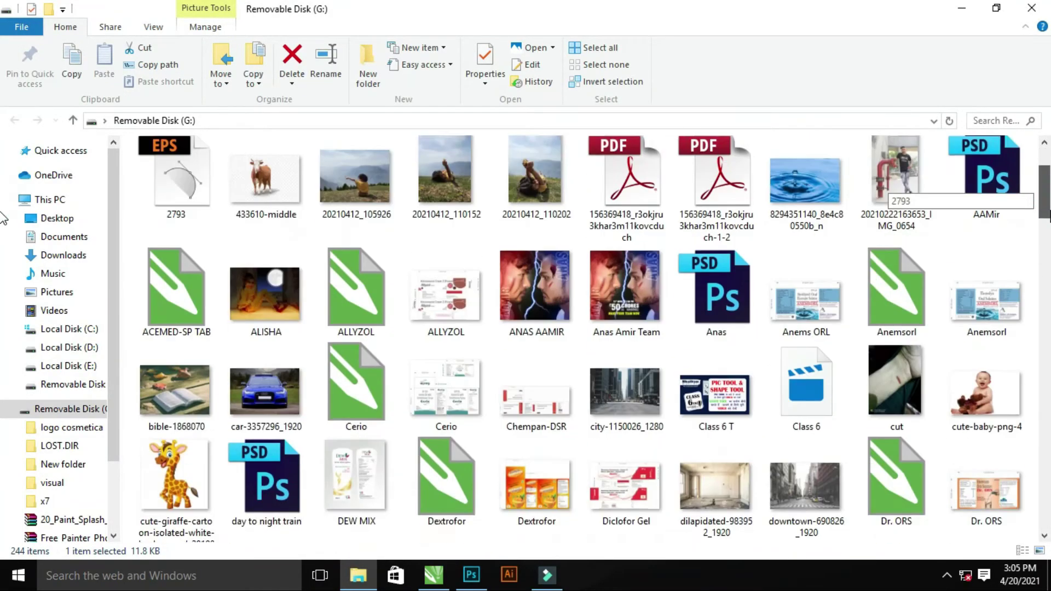
{"action": "scroll", "coordinate": [453, 412], "scroll_direction": "down", "scroll_amount": 4}
{"action": "left_click_drag", "start_coordinate": [974, 174], "coordinate": [972, 185]}
Enlarge the Eiffel photo to fill the canvas, tower left of the child's hand.
{"action": "key", "text": "ctrl+t"}
{"action": "key", "text": "Return"}
{"action": "key", "text": "ctrl+t"}
{"action": "mouse_move", "coordinate": [539, 411]}
{"action": "left_mouse_down"}
{"action": "mouse_move", "coordinate": [638, 469]}
{"action": "mouse_move", "coordinate": [618, 425]}
{"action": "left_mouse_up"}
{"action": "mouse_move", "coordinate": [512, 340]}
{"action": "left_mouse_down"}
{"action": "mouse_move", "coordinate": [480, 322]}
{"action": "mouse_move", "coordinate": [522, 345]}
{"action": "left_mouse_up"}
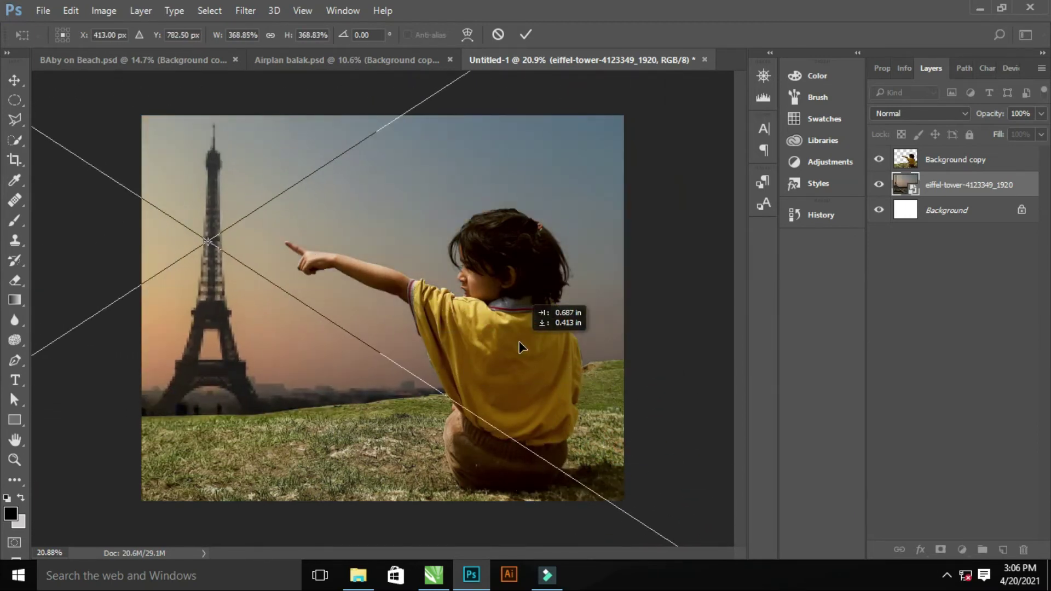
{"action": "key", "text": "Return"}
Select the child's Background copy layer and set Color Balance midtones to 0, +19, +36.
{"action": "key", "text": "e"}
{"action": "scroll", "coordinate": [389, 254], "scroll_direction": "up", "scroll_amount": 2}
{"action": "scroll", "coordinate": [312, 300], "scroll_direction": "down", "scroll_amount": 3}
{"action": "scroll", "coordinate": [305, 251], "scroll_direction": "up", "scroll_amount": 3}
{"action": "scroll", "coordinate": [304, 286], "scroll_direction": "down", "scroll_amount": 3}
{"action": "left_click", "coordinate": [955, 160]}
{"action": "key", "text": "ctrl+b"}
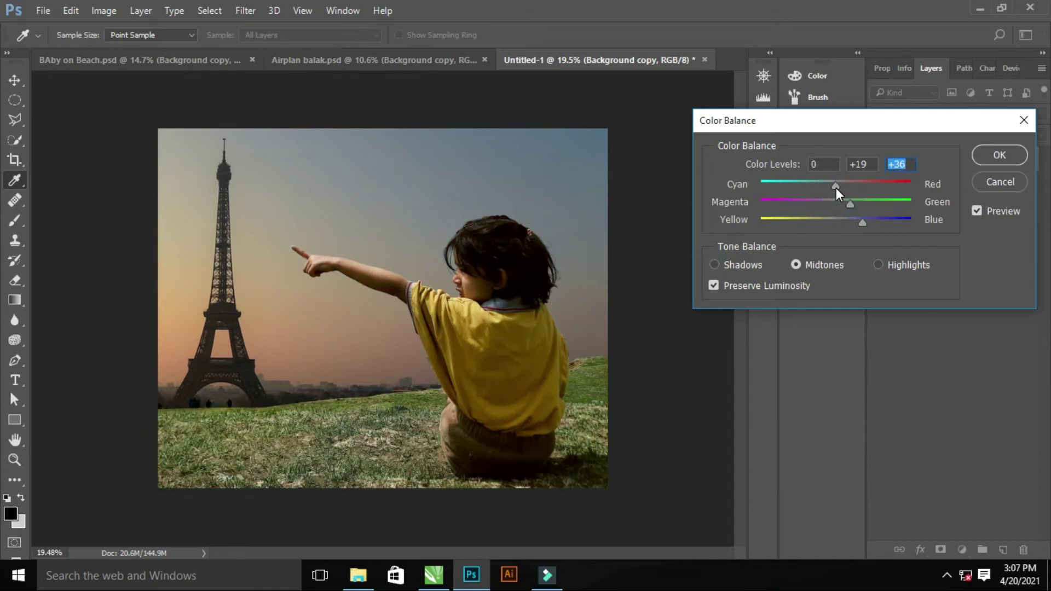
Confirm the child's Color Balance, then darken it with Curves by lowering highlights and midtones.
{"action": "left_click", "coordinate": [999, 155]}
{"action": "key", "text": "ctrl+m"}
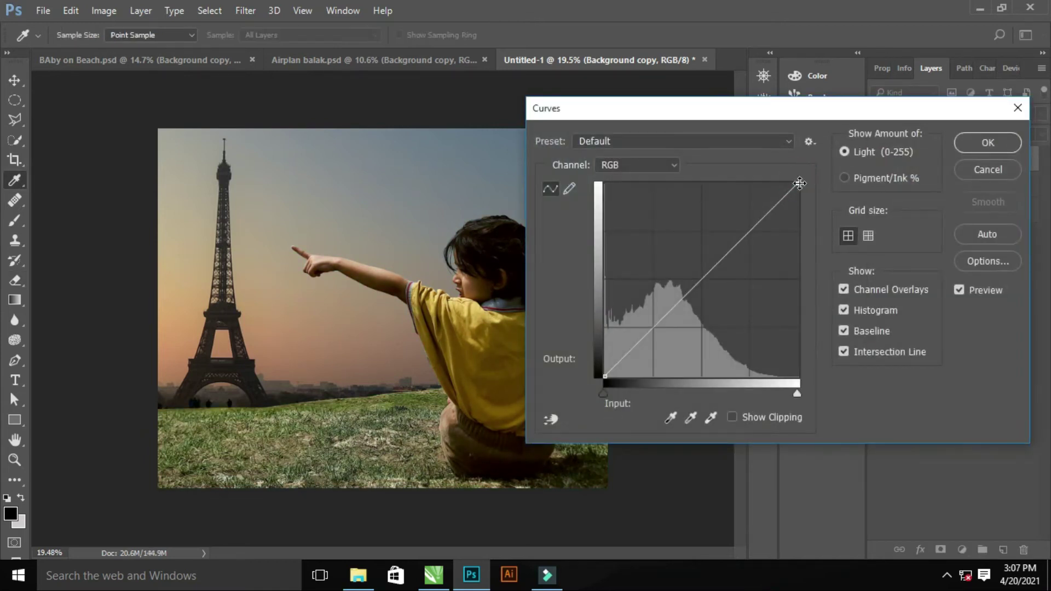
{"action": "left_click_drag", "start_coordinate": [800, 183], "coordinate": [798, 236]}
{"action": "left_click_drag", "start_coordinate": [699, 309], "coordinate": [698, 323]}
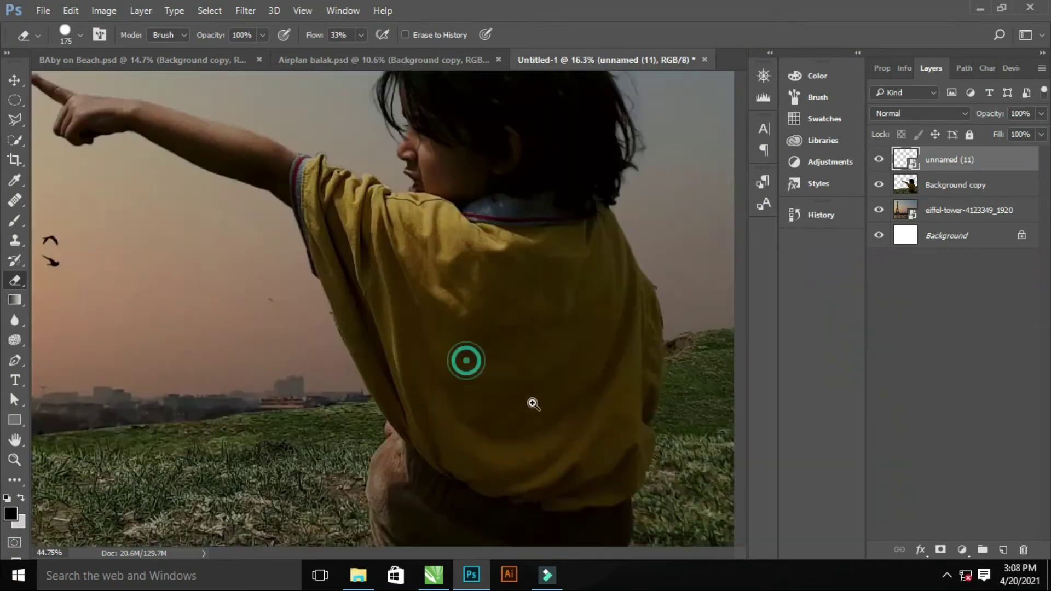
Apply a Color Balance to the Eiffel backdrop shifted toward yellow.
{"action": "left_click_drag", "start_coordinate": [514, 360], "coordinate": [471, 405]}
{"action": "key", "text": "ctrl+b"}
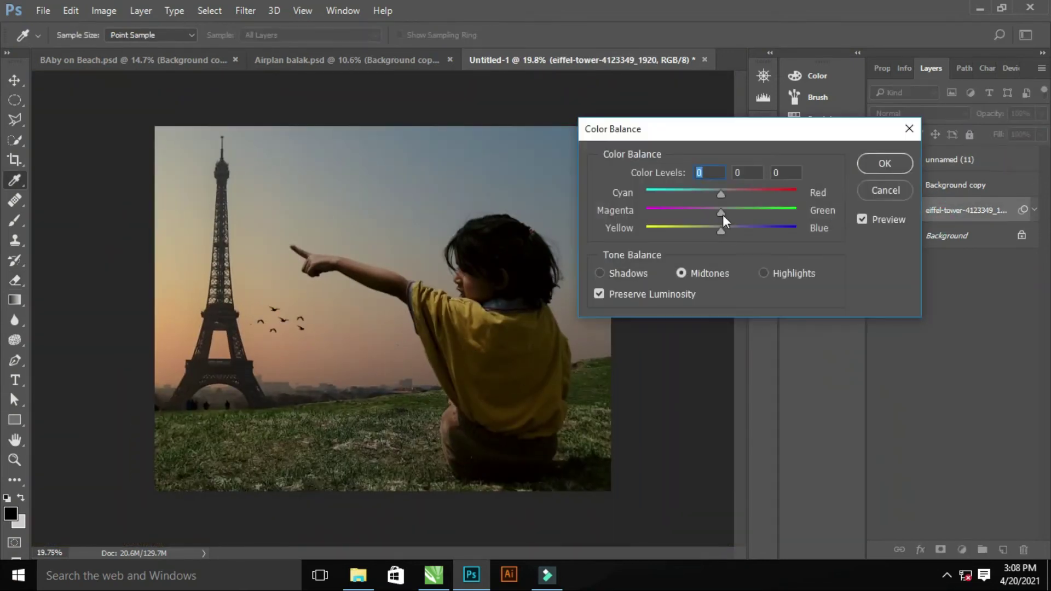
{"action": "left_click_drag", "start_coordinate": [720, 229], "coordinate": [682, 232]}
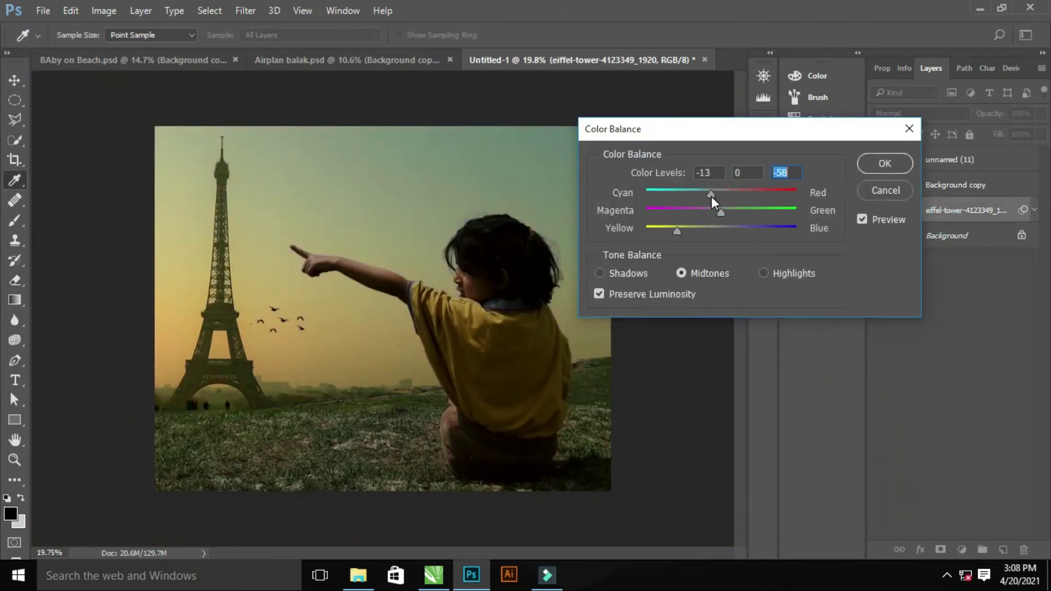
{"action": "left_click", "coordinate": [885, 164]}
{"action": "mouse_move", "coordinate": [363, 305]}
{"action": "left_mouse_down"}
{"action": "mouse_move", "coordinate": [384, 349]}
{"action": "mouse_move", "coordinate": [449, 329]}
{"action": "left_mouse_up"}
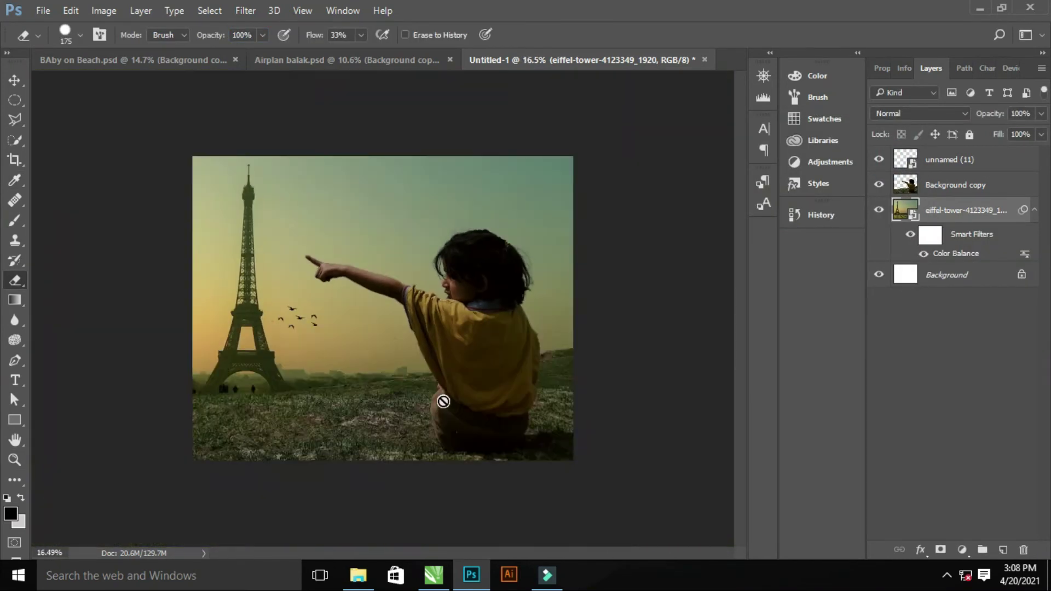
Select the child layer and erase the grass edge near the tower base.
{"action": "scroll", "coordinate": [449, 329], "scroll_direction": "up", "scroll_amount": 3}
{"action": "left_click", "coordinate": [220, 384], "text": "ctrl"}
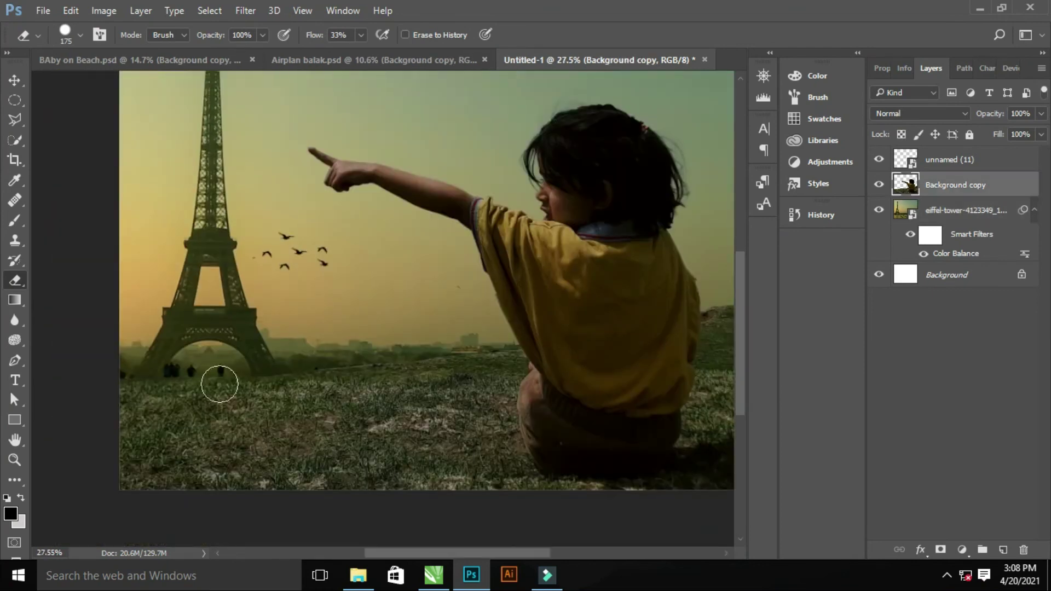
{"action": "left_click_drag", "start_coordinate": [311, 373], "coordinate": [244, 384]}
Set the eraser to a soft brush, flow 22%, opacity 47%, size 300.
{"action": "left_click", "coordinate": [80, 35]}
{"action": "left_click", "coordinate": [79, 187]}
{"action": "left_click", "coordinate": [360, 35]}
{"action": "left_click_drag", "start_coordinate": [360, 53], "coordinate": [353, 53]}
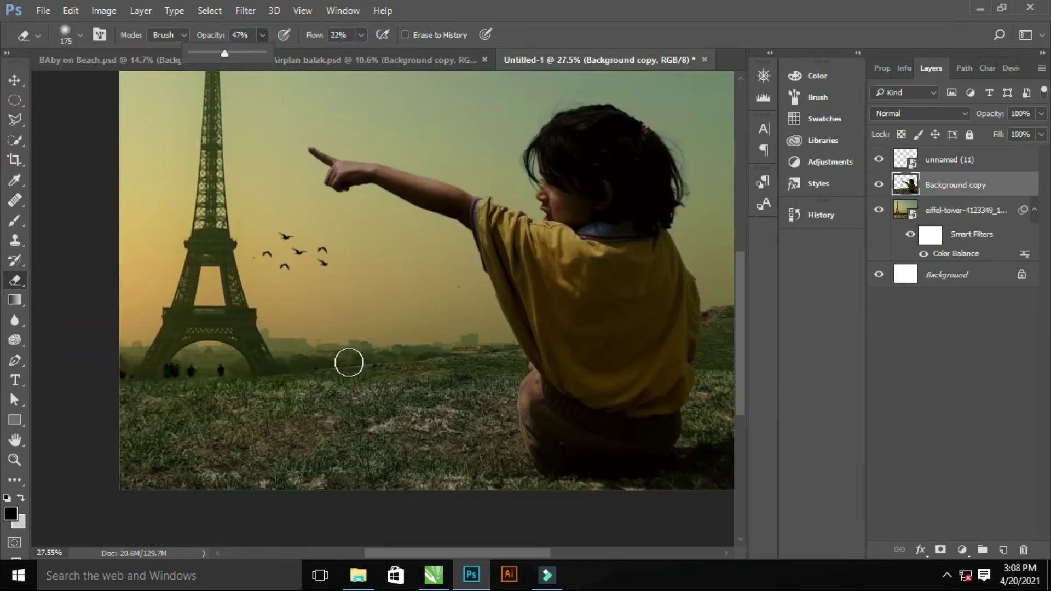
{"action": "key", "text": "bracketright"}
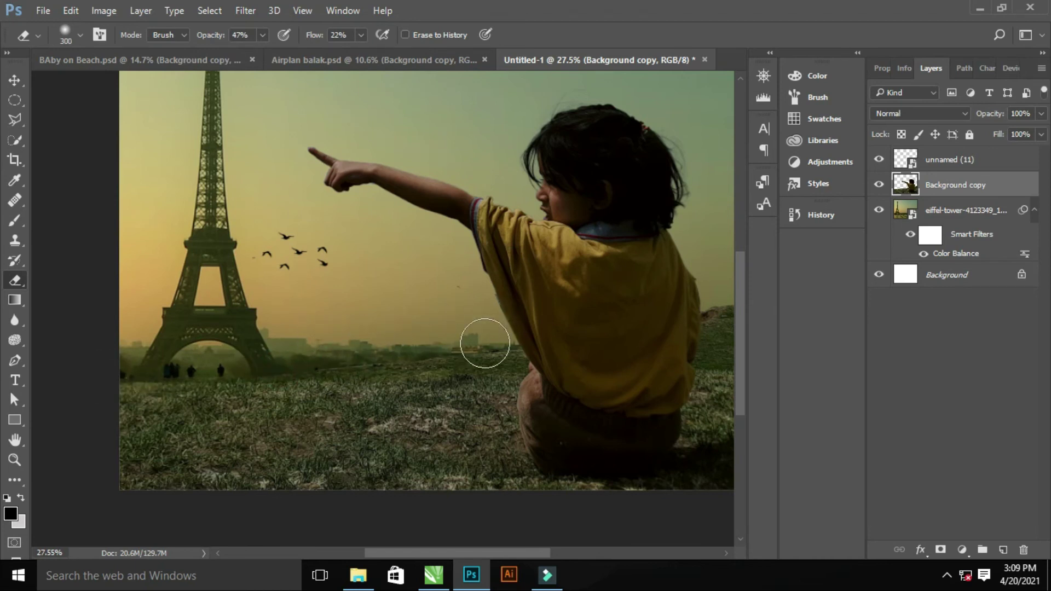
Pan and zoom to bring the grass right of the child into view.
{"action": "scroll", "coordinate": [188, 357], "scroll_direction": "down", "scroll_amount": 2}
{"action": "left_click_drag", "start_coordinate": [547, 377], "coordinate": [404, 368]}
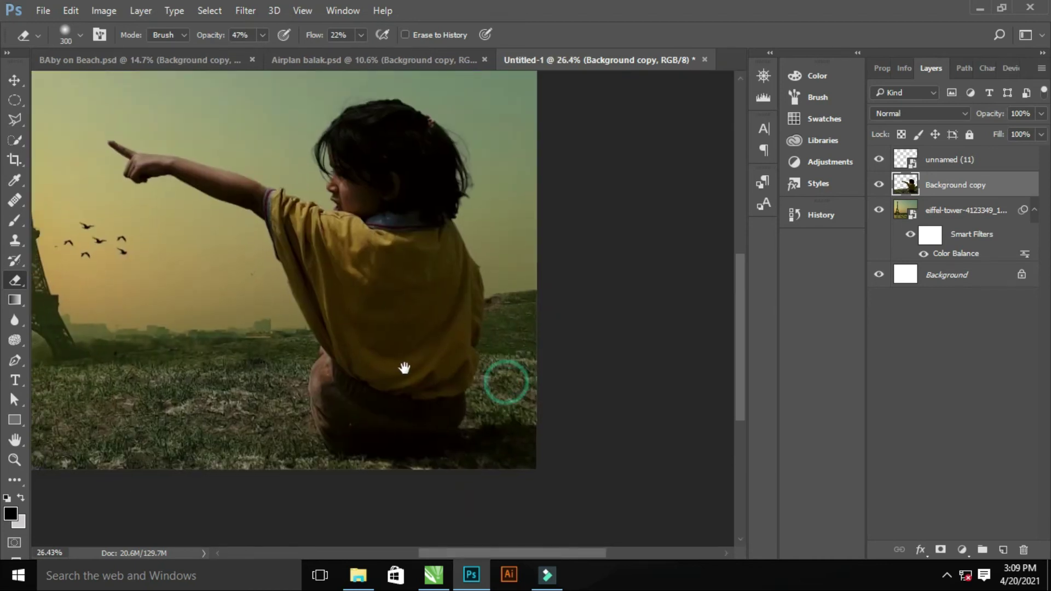
{"action": "scroll", "coordinate": [404, 368], "scroll_direction": "up", "scroll_amount": 5}
{"action": "scroll", "coordinate": [434, 387], "scroll_direction": "down", "scroll_amount": 5}
{"action": "scroll", "coordinate": [481, 222], "scroll_direction": "up", "scroll_amount": 5}
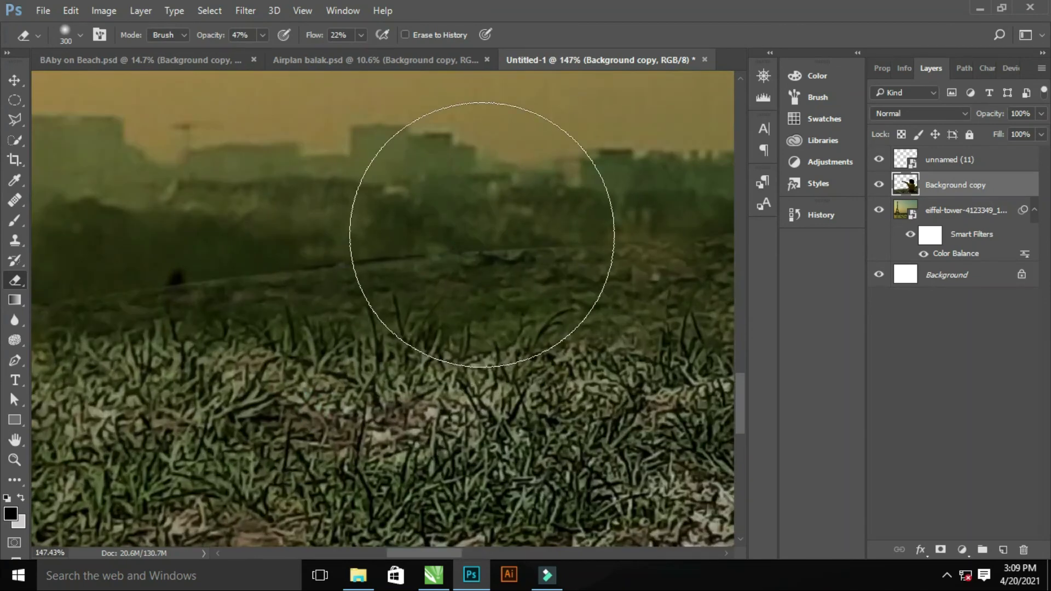
{"action": "scroll", "coordinate": [305, 394], "scroll_direction": "down", "scroll_amount": 5}
{"action": "scroll", "coordinate": [315, 428], "scroll_direction": "down", "scroll_amount": 2}
{"action": "scroll", "coordinate": [471, 409], "scroll_direction": "up", "scroll_amount": 1}
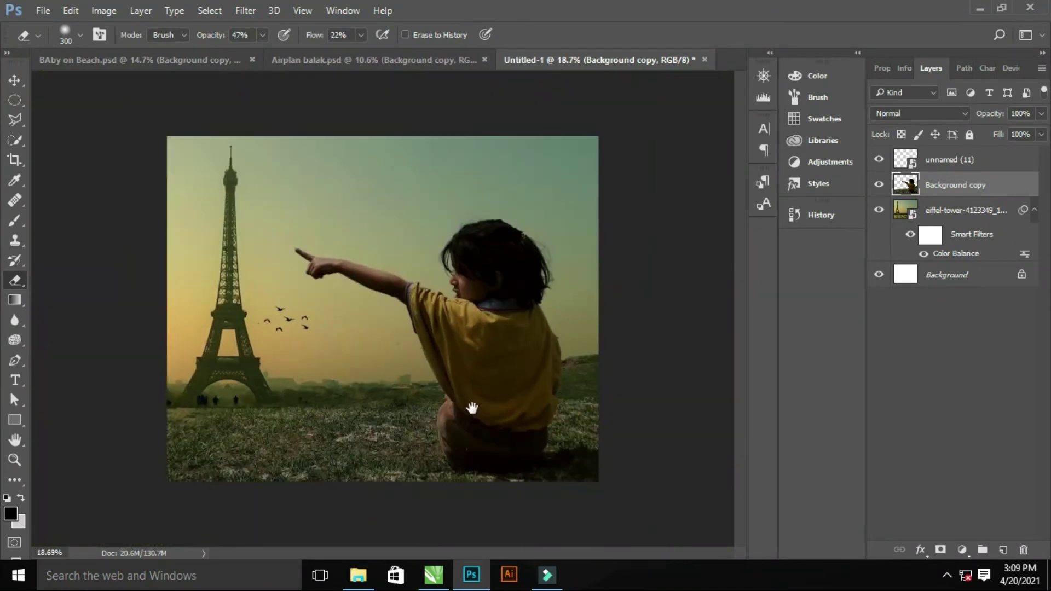